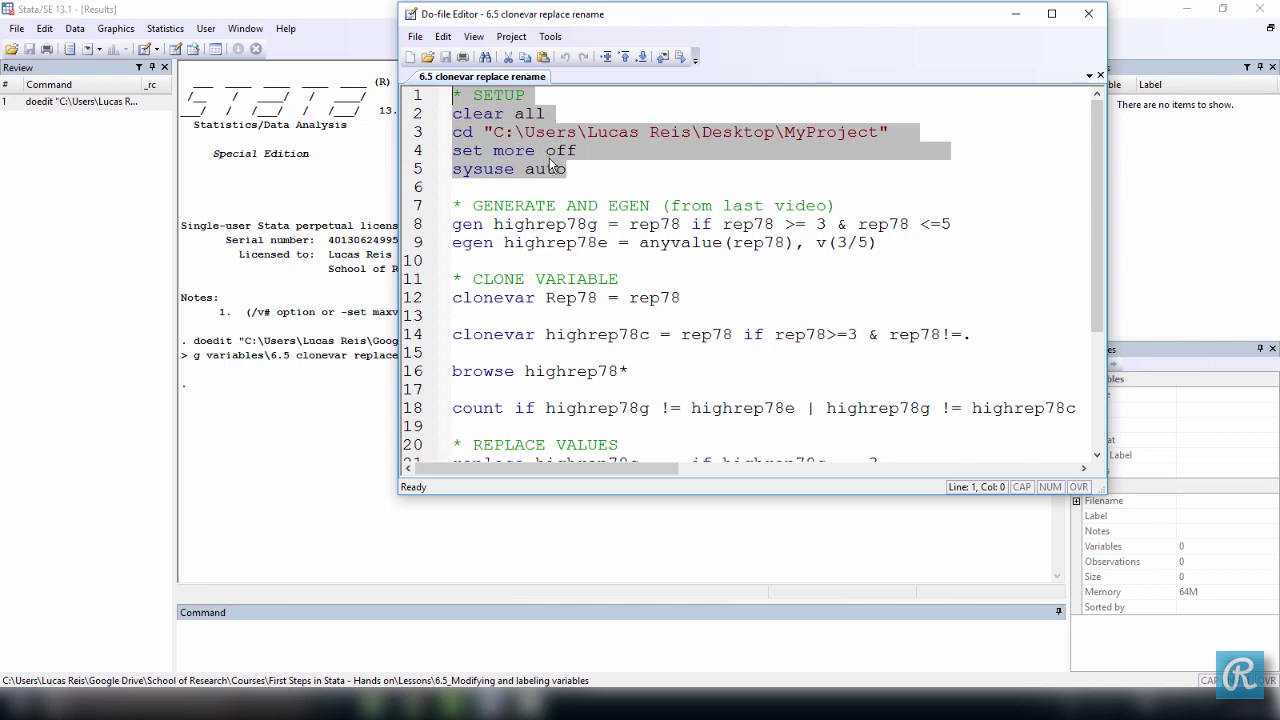
Run the do-file's SETUP lines 1–5 to load the 1978 automobile data
key("ctrl+d")
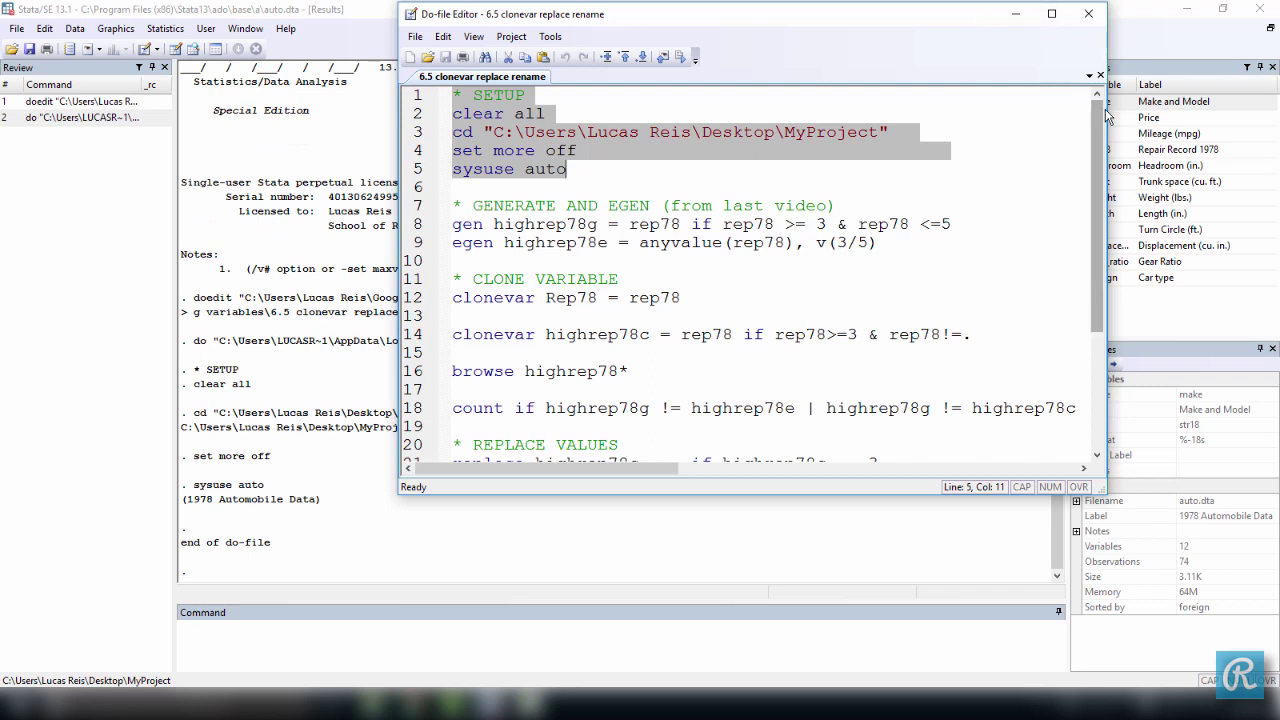
Narrow the do-file editor to reveal the variable list, then select the gen and egen lines 8–9
left_click_drag(1106, 115, 1057, 115)
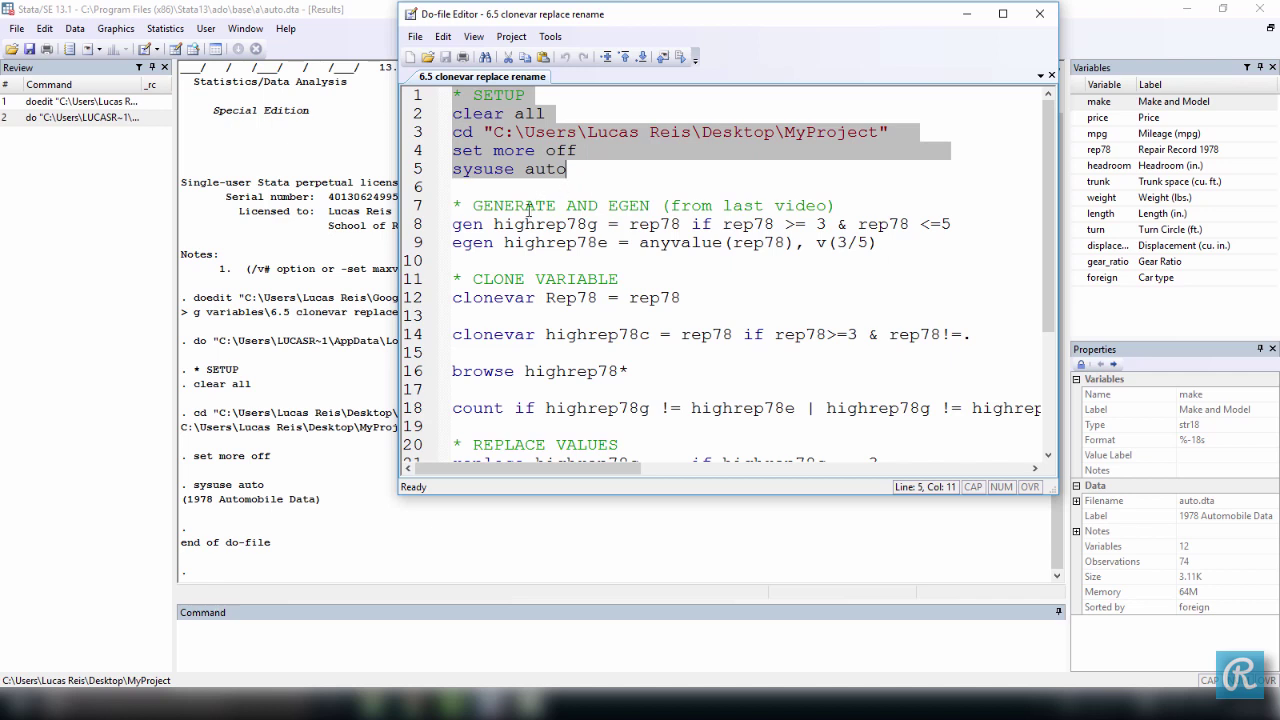
left_click(493, 224)
left_click_drag(496, 224, 590, 224)
left_click(590, 224)
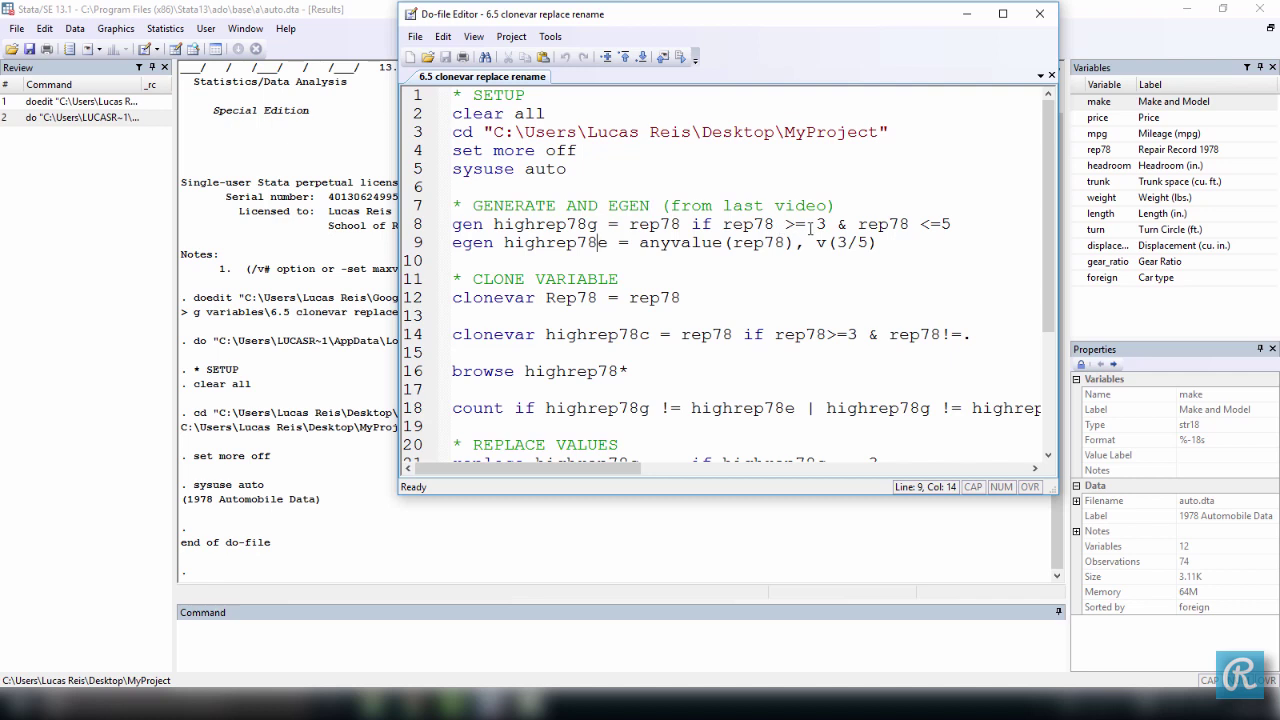
left_click(816, 224)
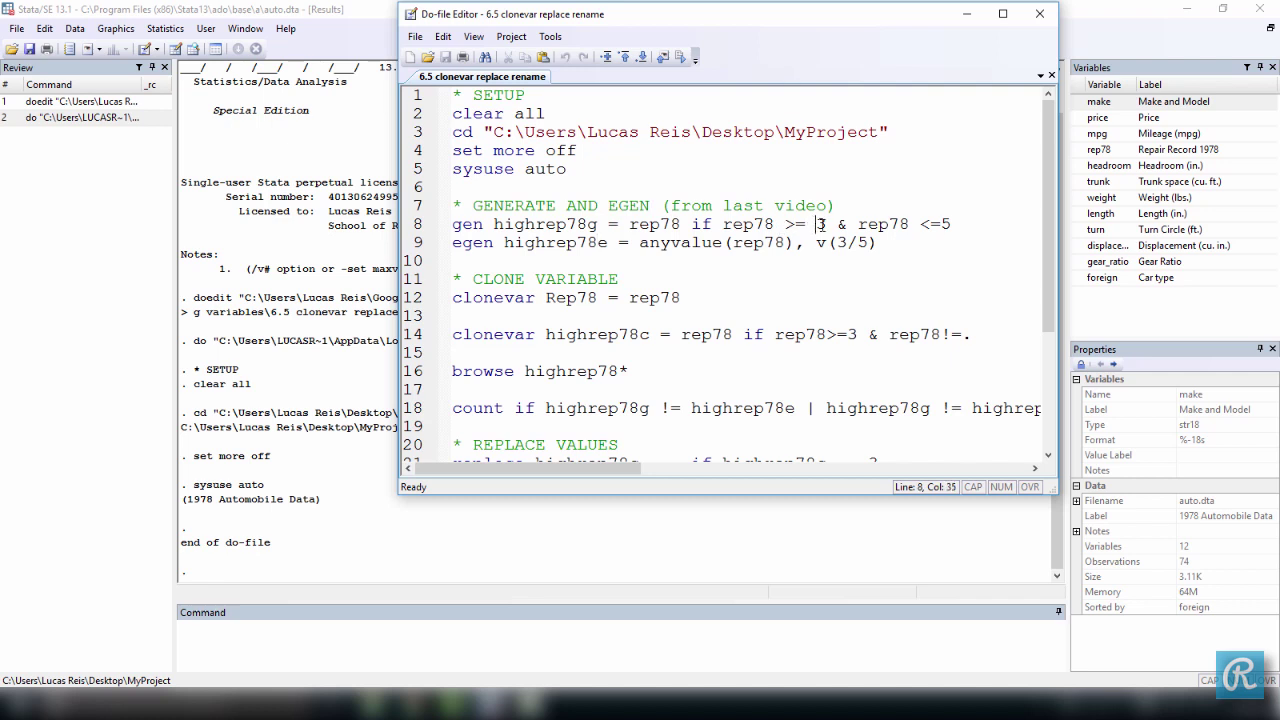
left_click(889, 243)
left_click_drag(889, 243, 452, 230)
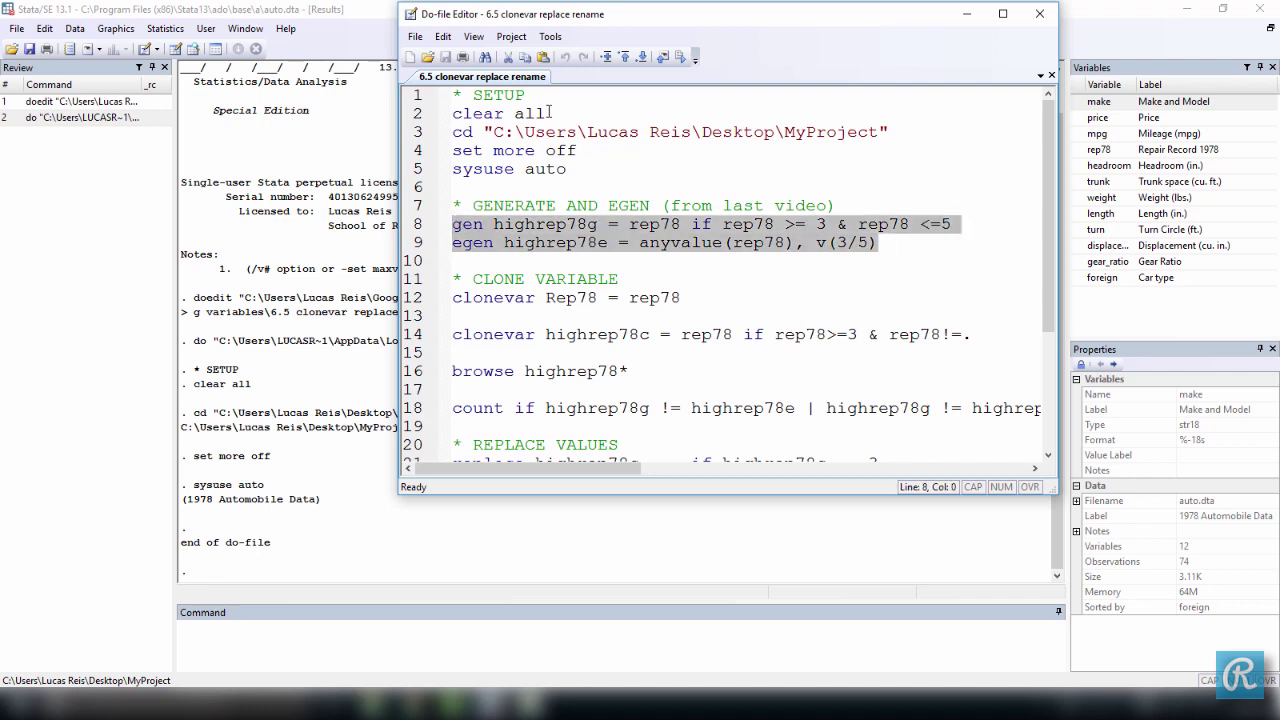
Run lines 8–9 to create highrep78g and highrep78e, then select the clonevar Rep78 line 12
left_click(680, 60)
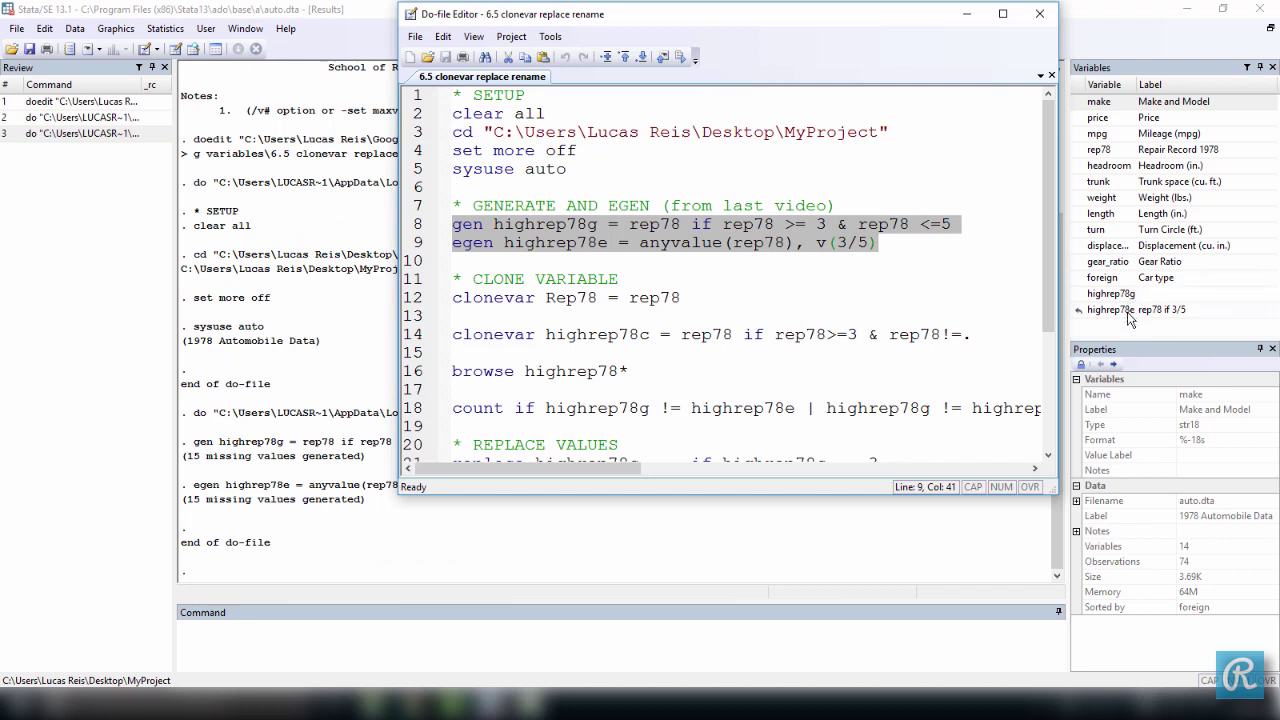
left_click(670, 277)
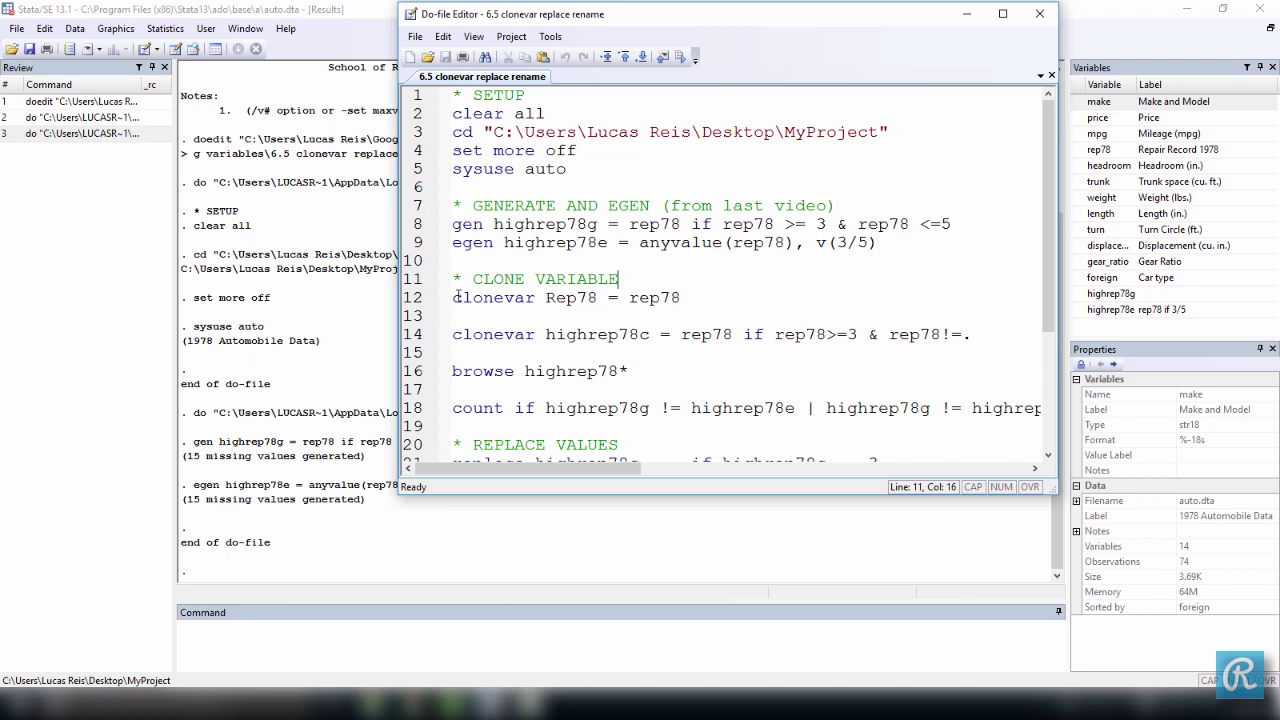
left_click_drag(455, 300, 597, 300)
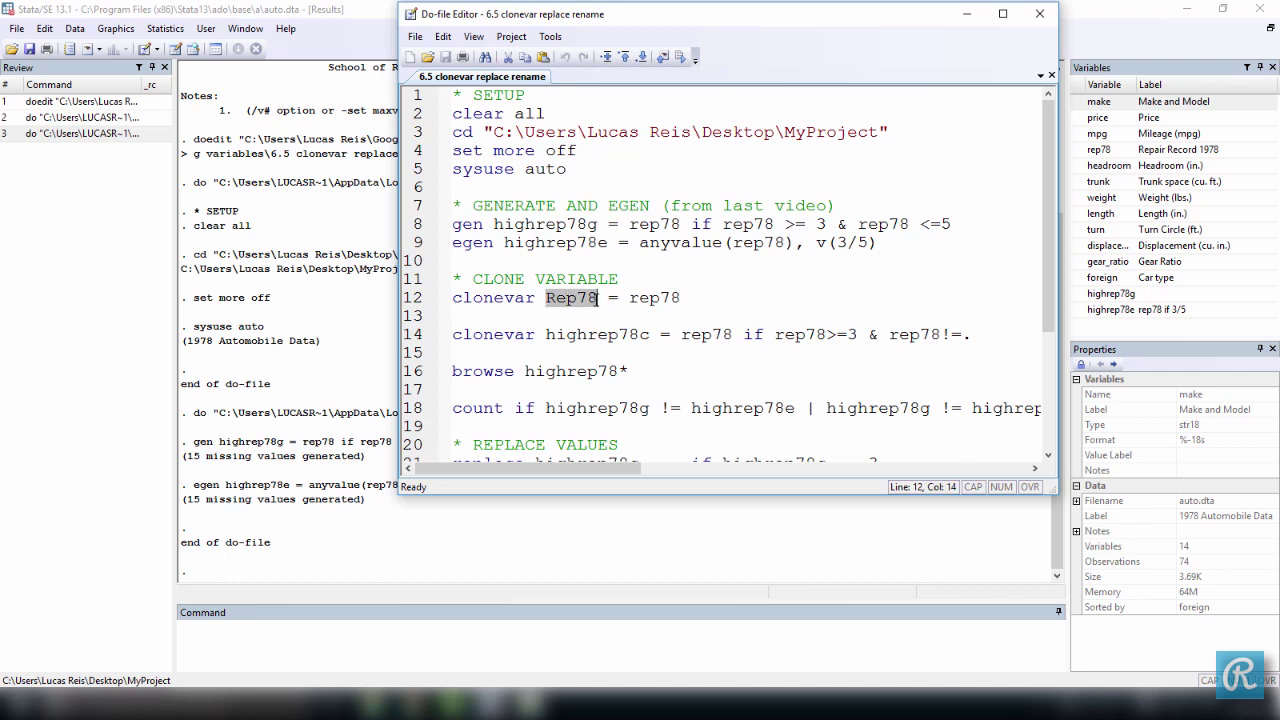
left_click(555, 300)
left_click_drag(555, 300, 548, 300)
left_click(686, 297)
left_click_drag(686, 297, 456, 299)
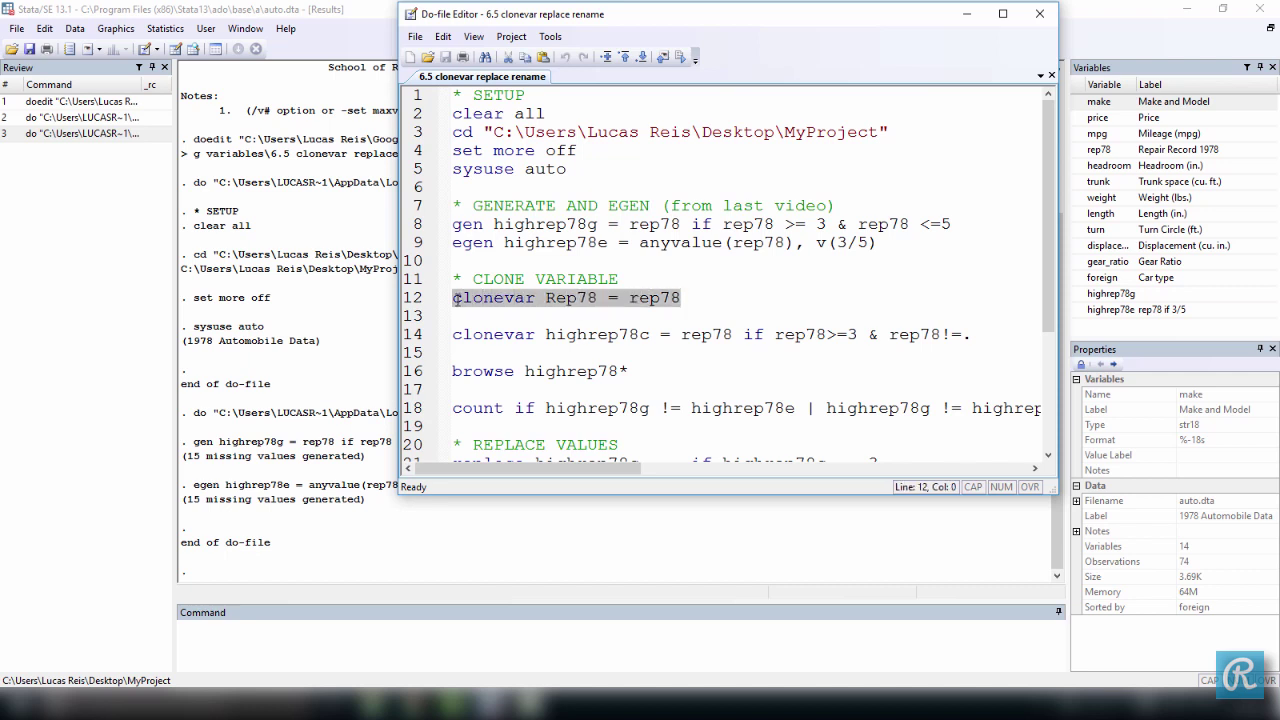
Run clonevar Rep78 = rep78, browse the clone beside rep78 to compare, then return to the do-file
left_click(677, 58)
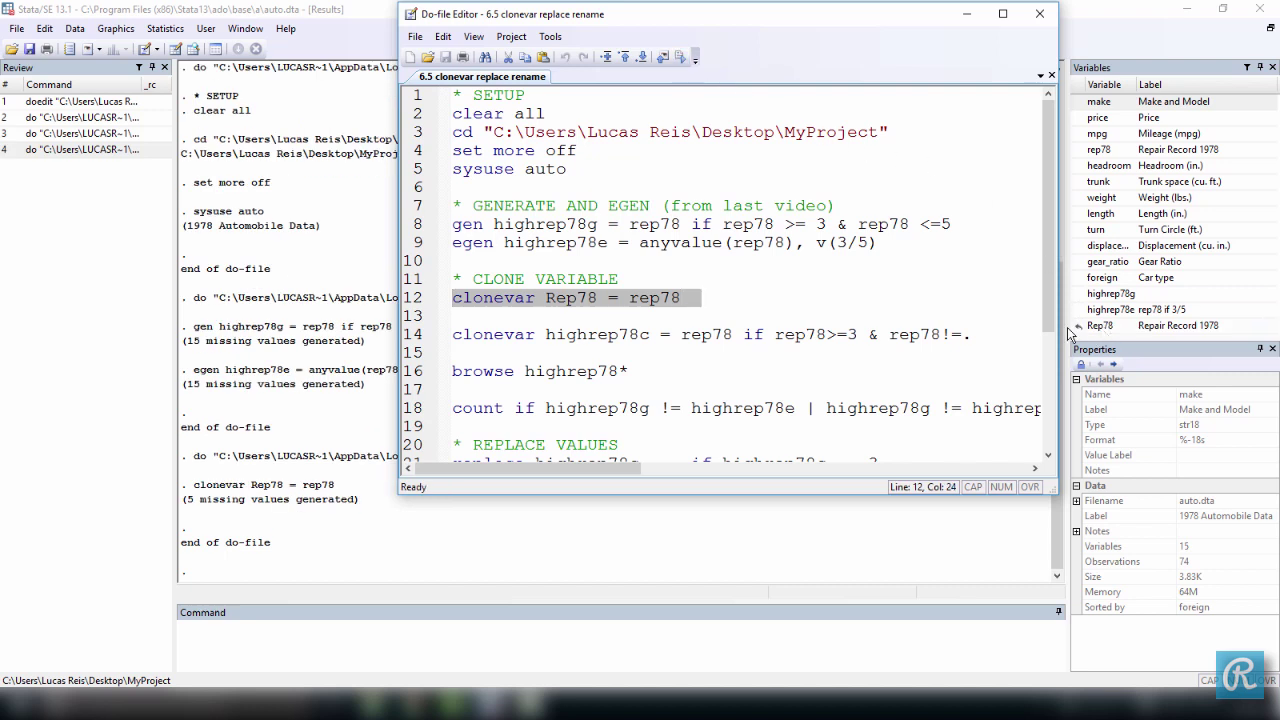
left_click(254, 635)
type("browse")
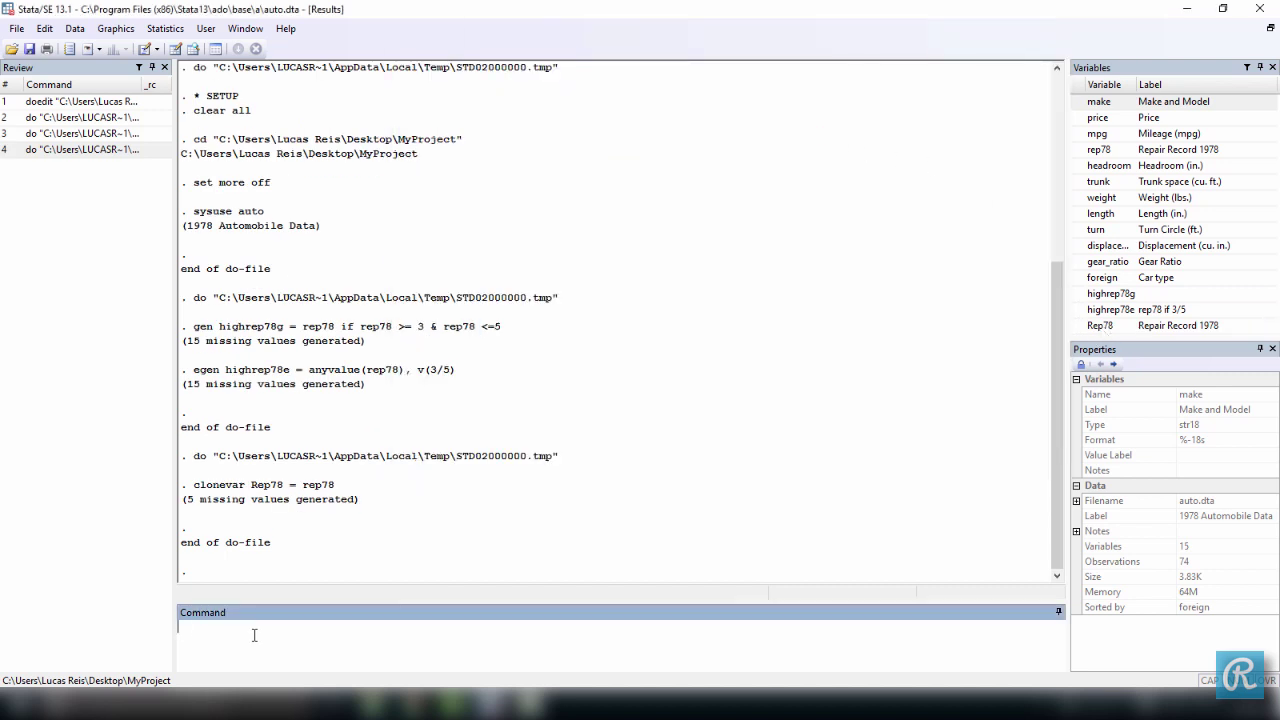
type(" R")
type("ep8")
type("8 rep")
type("78")
key("Return")
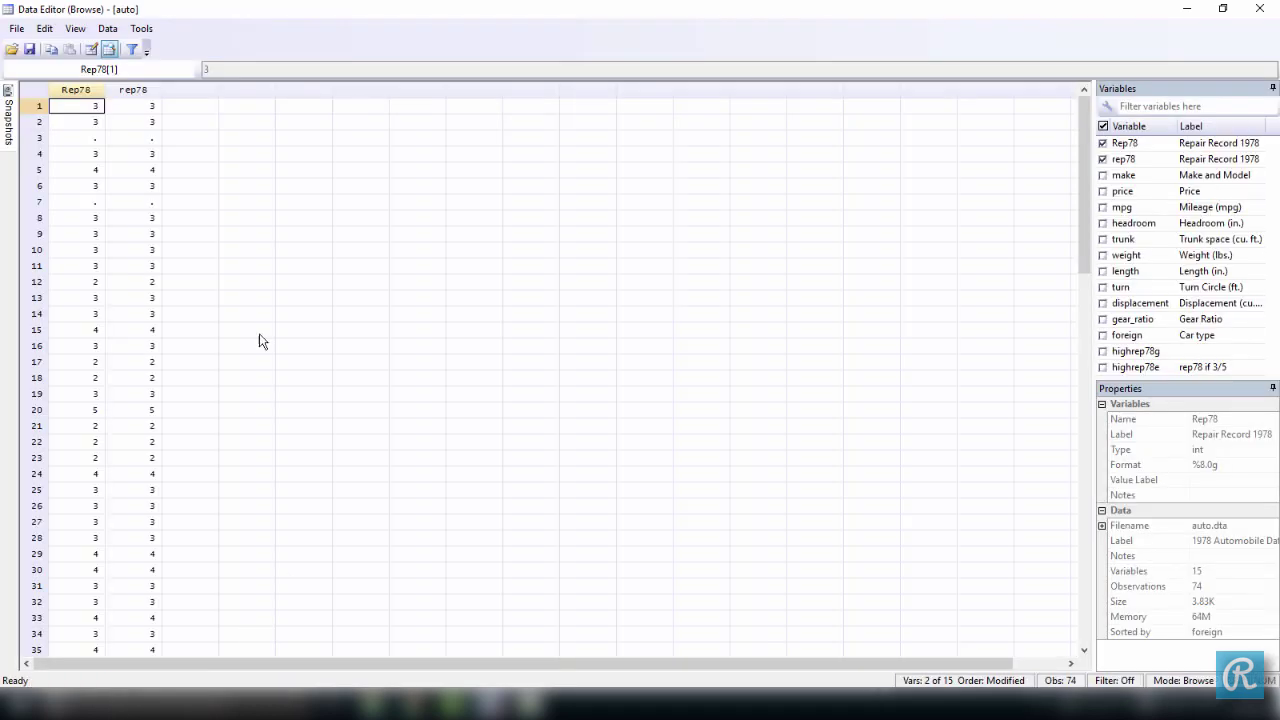
scroll(268, 262, "down", 4)
scroll(268, 258, "down", 3)
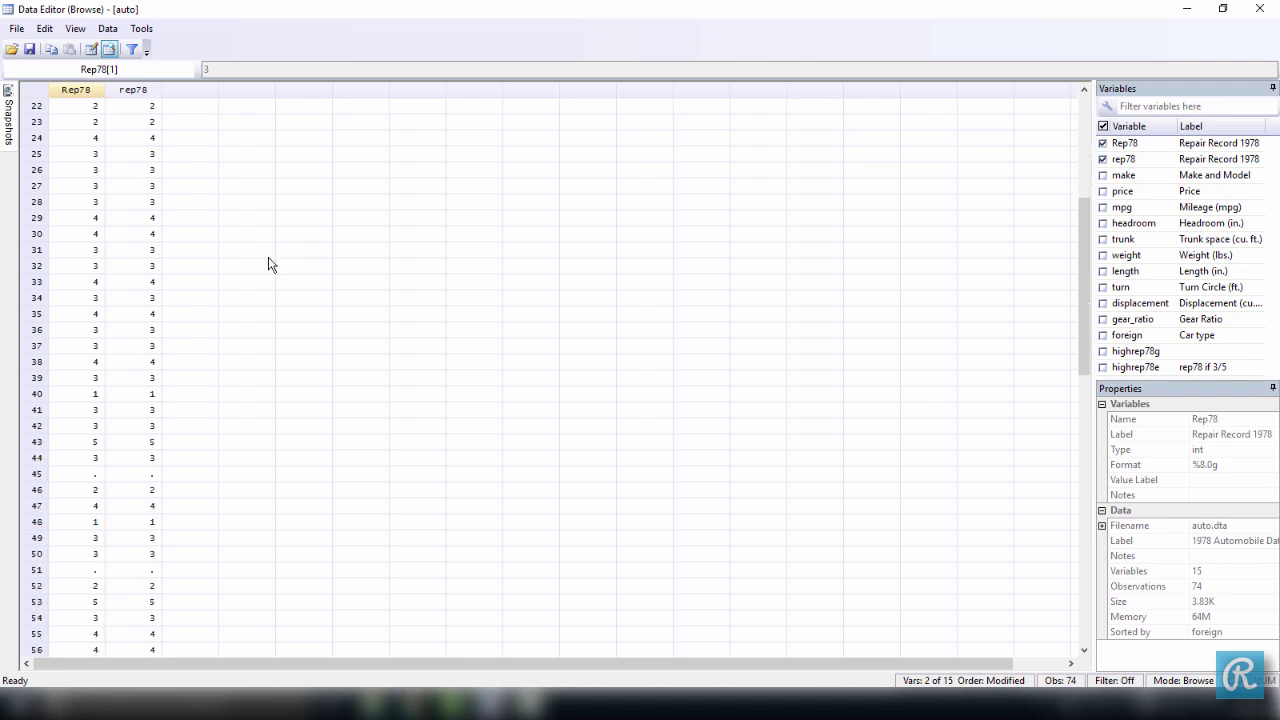
left_click(1259, 8)
mouse_move(490, 705)
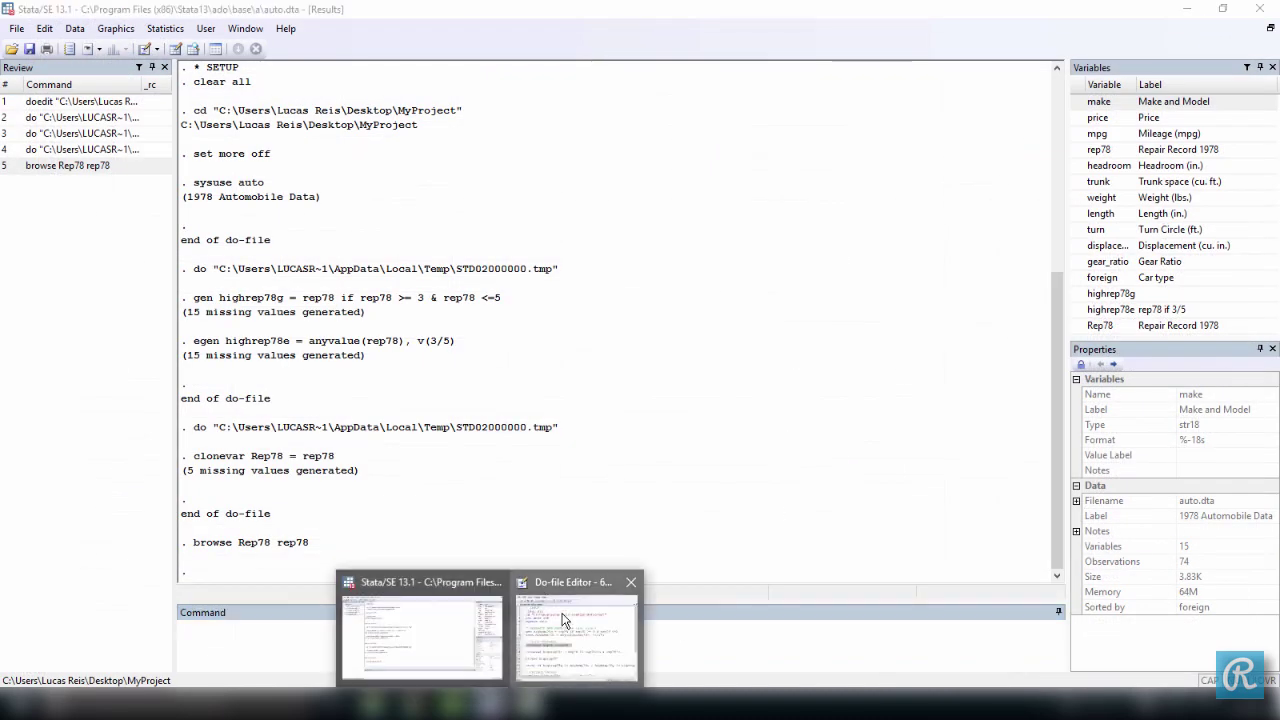
left_click(562, 615)
Compare line 14's highrep78c conditions with the rep78 >= 3 condition of the gen line 8
left_click(475, 334)
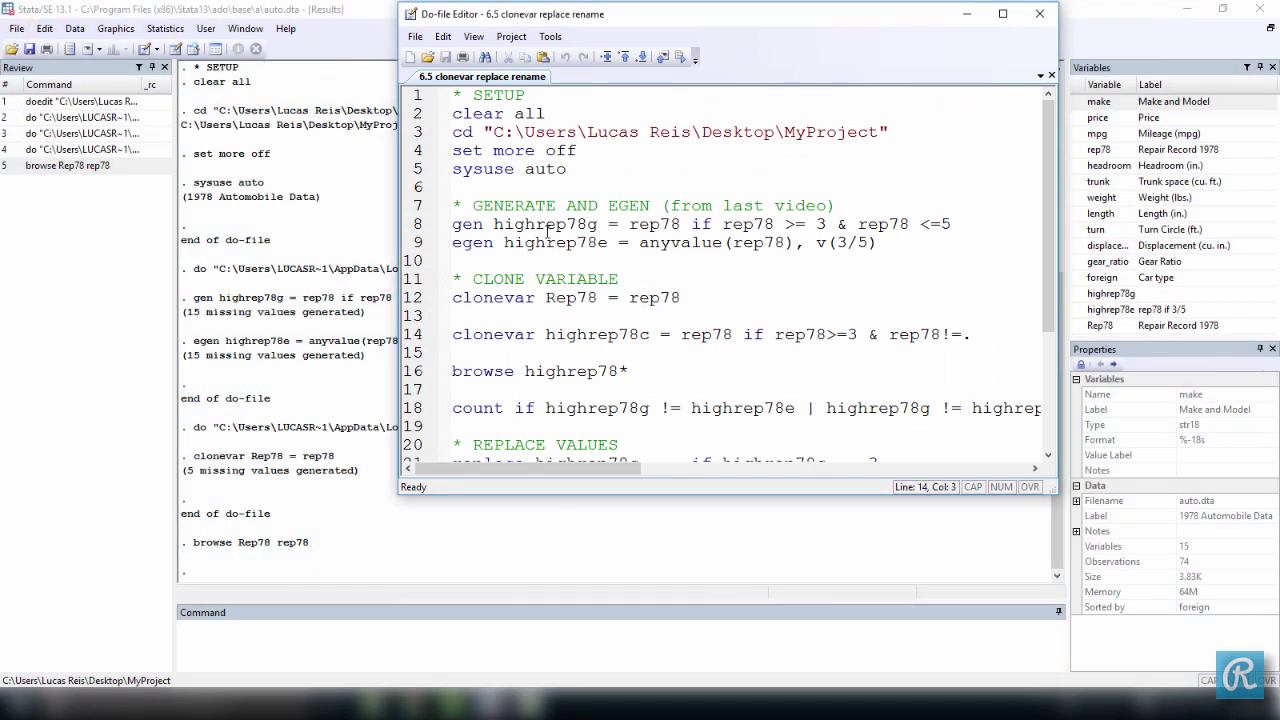
left_click_drag(546, 334, 652, 338)
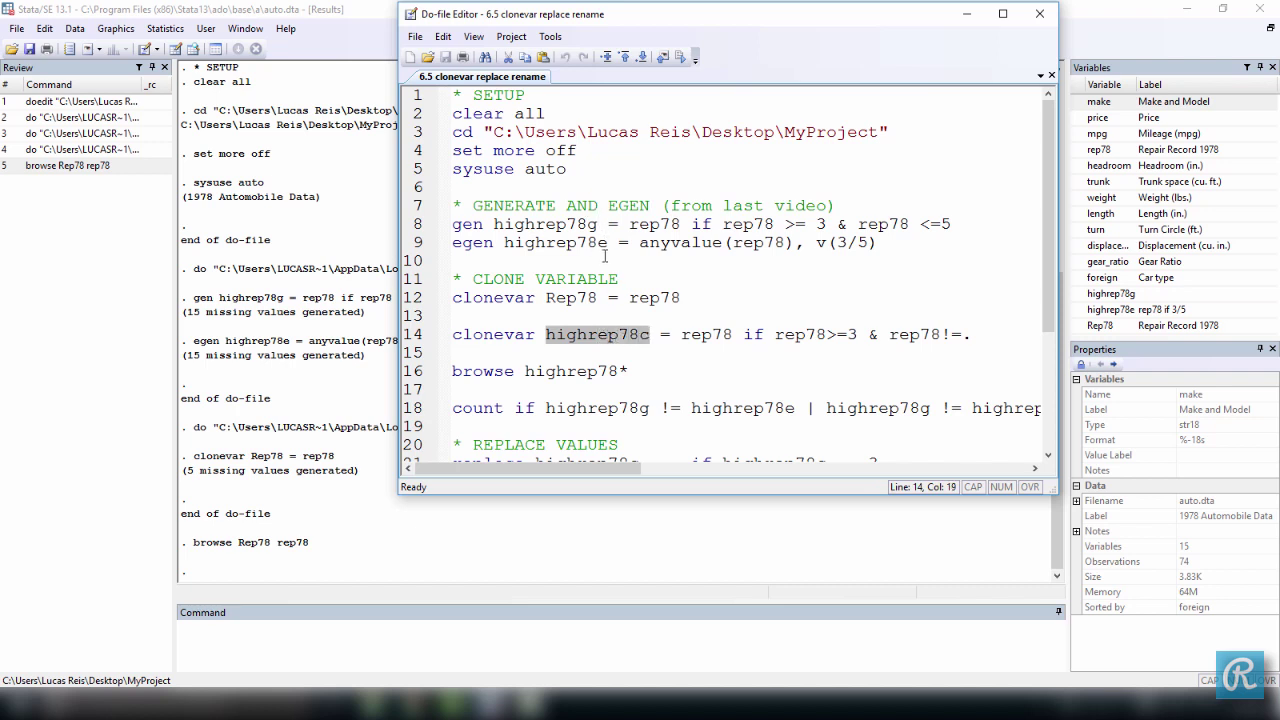
left_click_drag(454, 336, 982, 336)
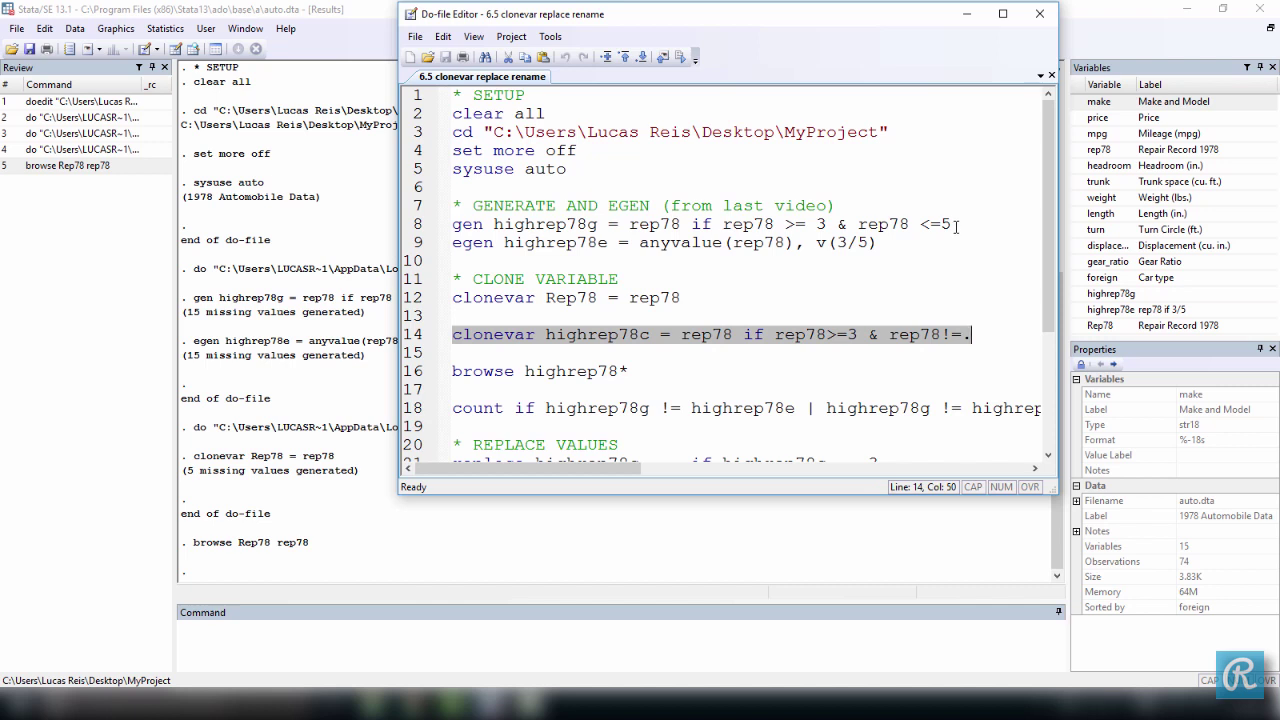
left_click_drag(957, 224, 445, 224)
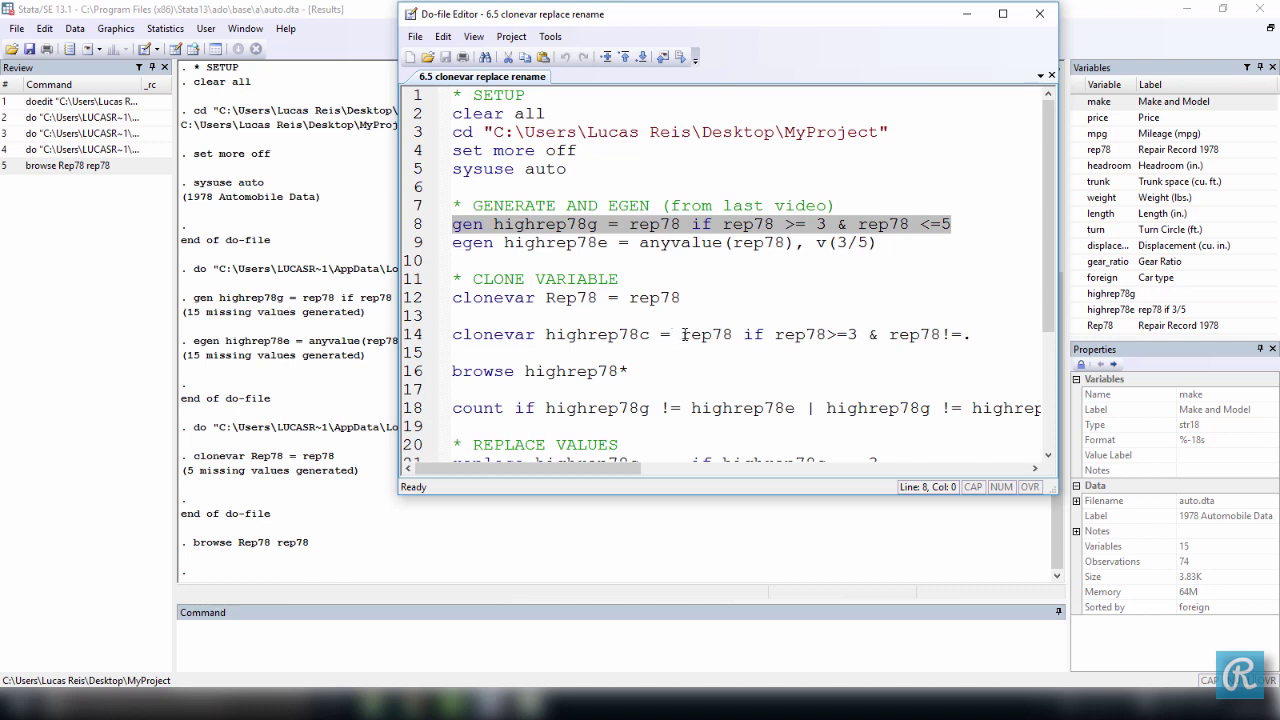
left_click_drag(776, 334, 858, 335)
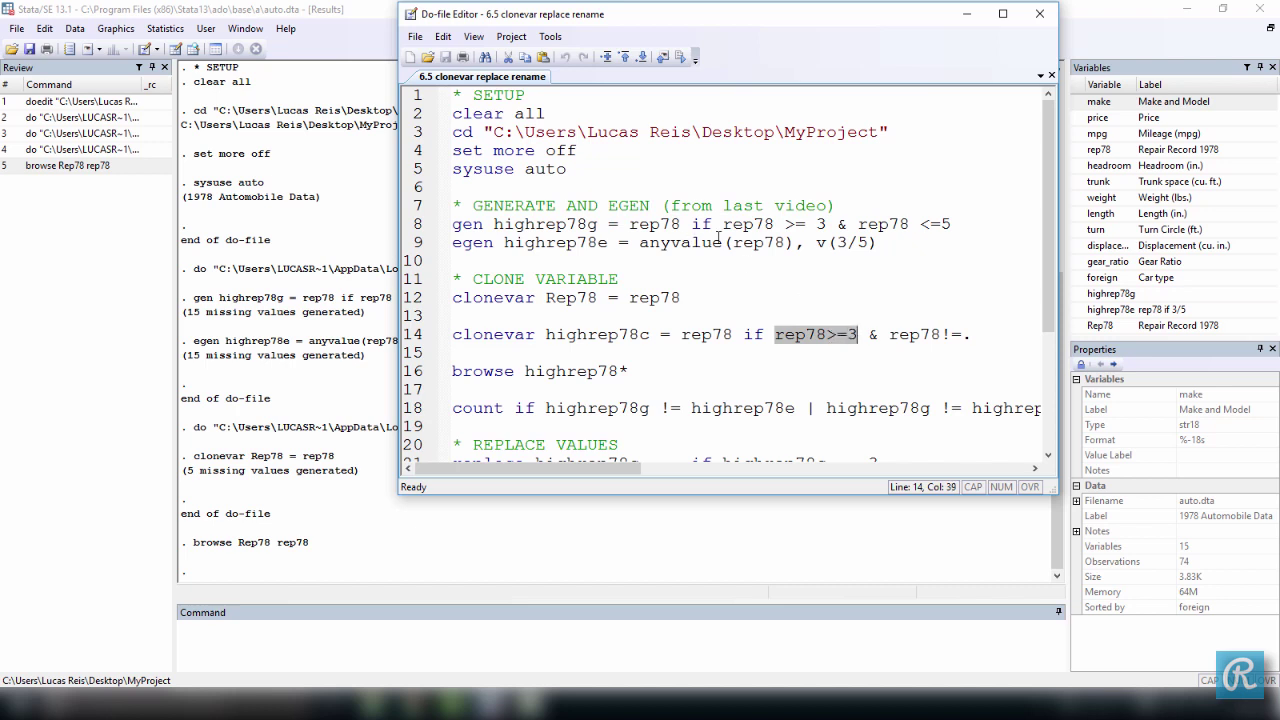
left_click_drag(723, 224, 828, 230)
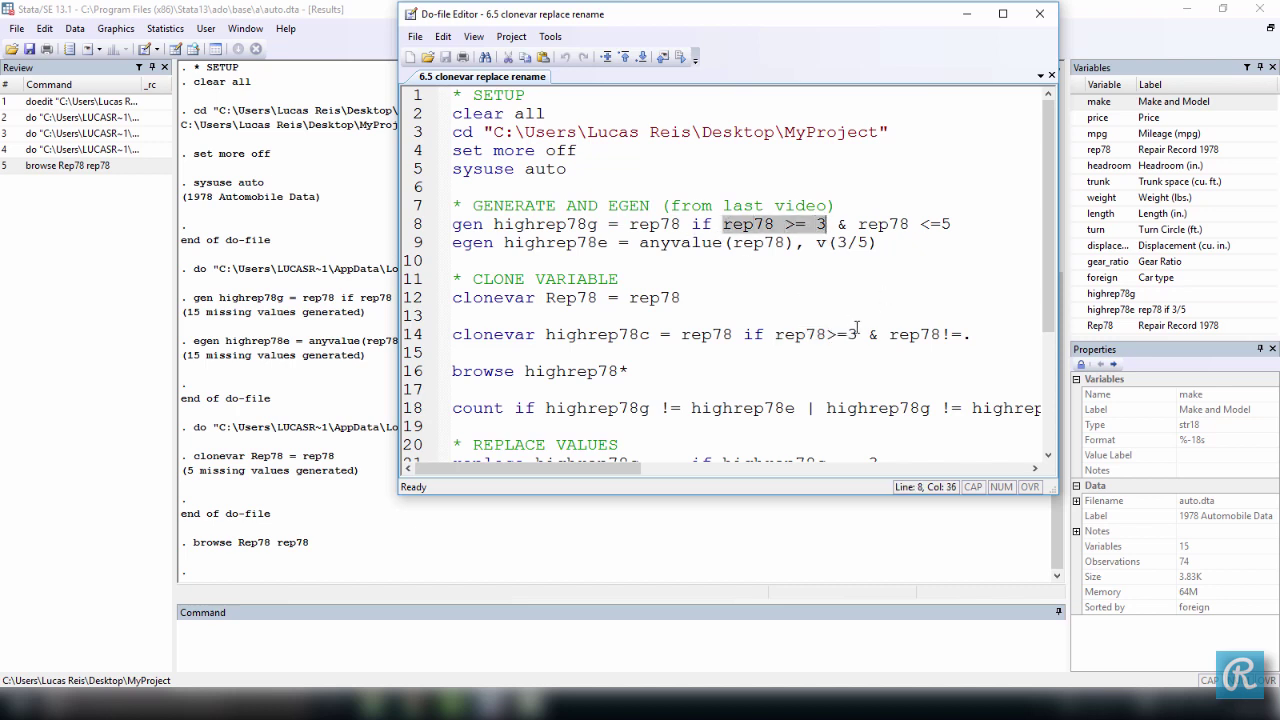
left_click_drag(889, 334, 975, 334)
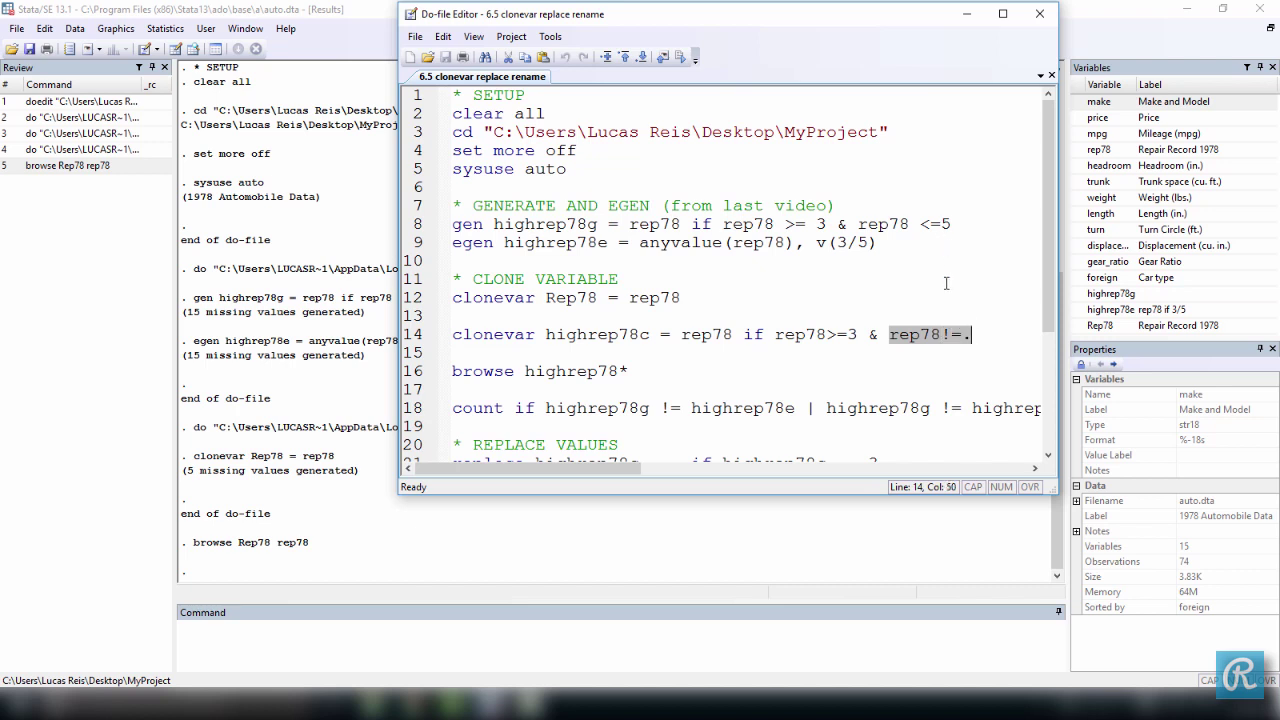
Try rep78 <=5 in place of rep78!=., undo it, and run line 14 creating highrep78c
left_click(970, 336)
left_click_drag(970, 336, 889, 336)
left_click_drag(862, 224, 948, 223)
key("ctrl+c")
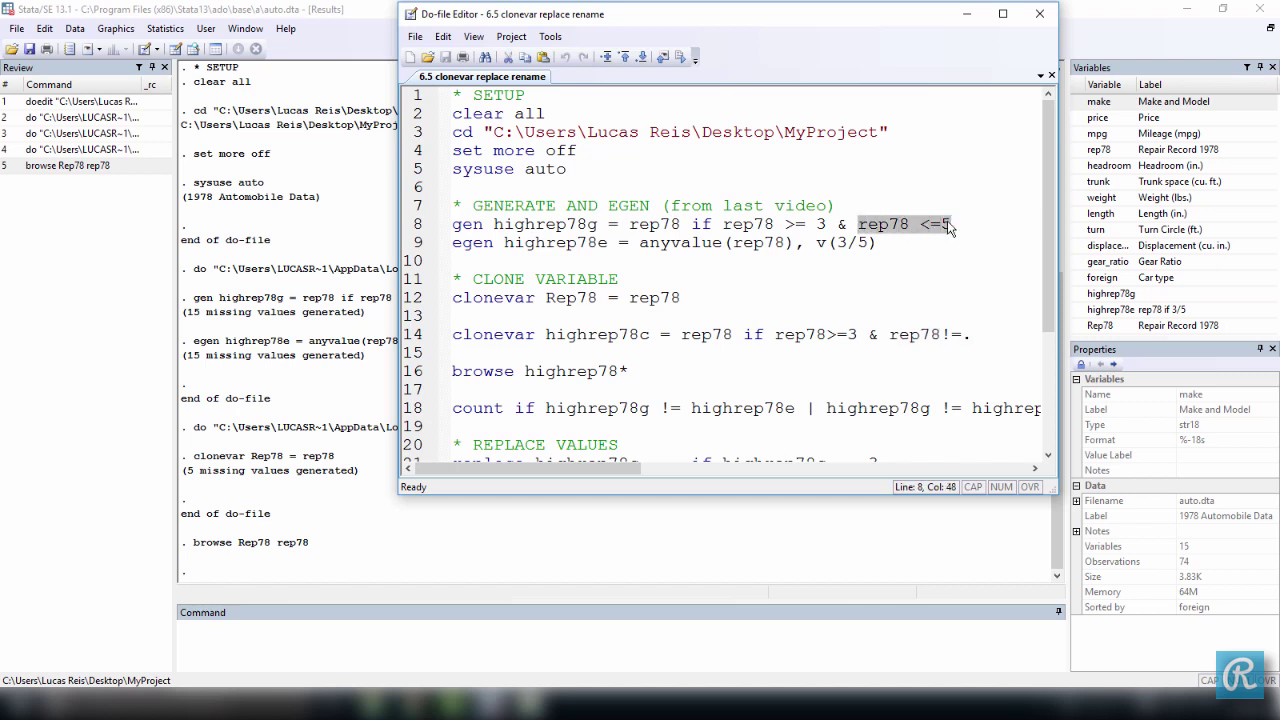
left_click_drag(889, 334, 972, 335)
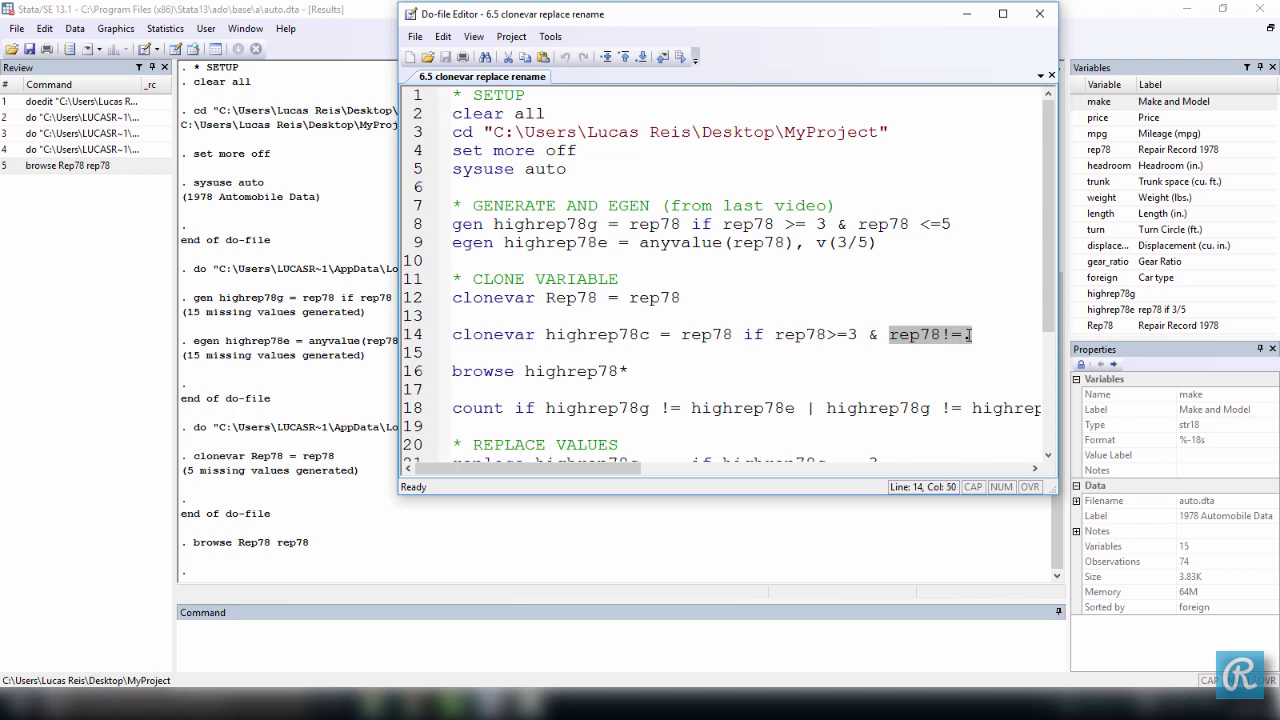
key("ctrl+v")
key("ctrl+z")
left_click_drag(972, 335, 450, 337)
left_click(678, 63)
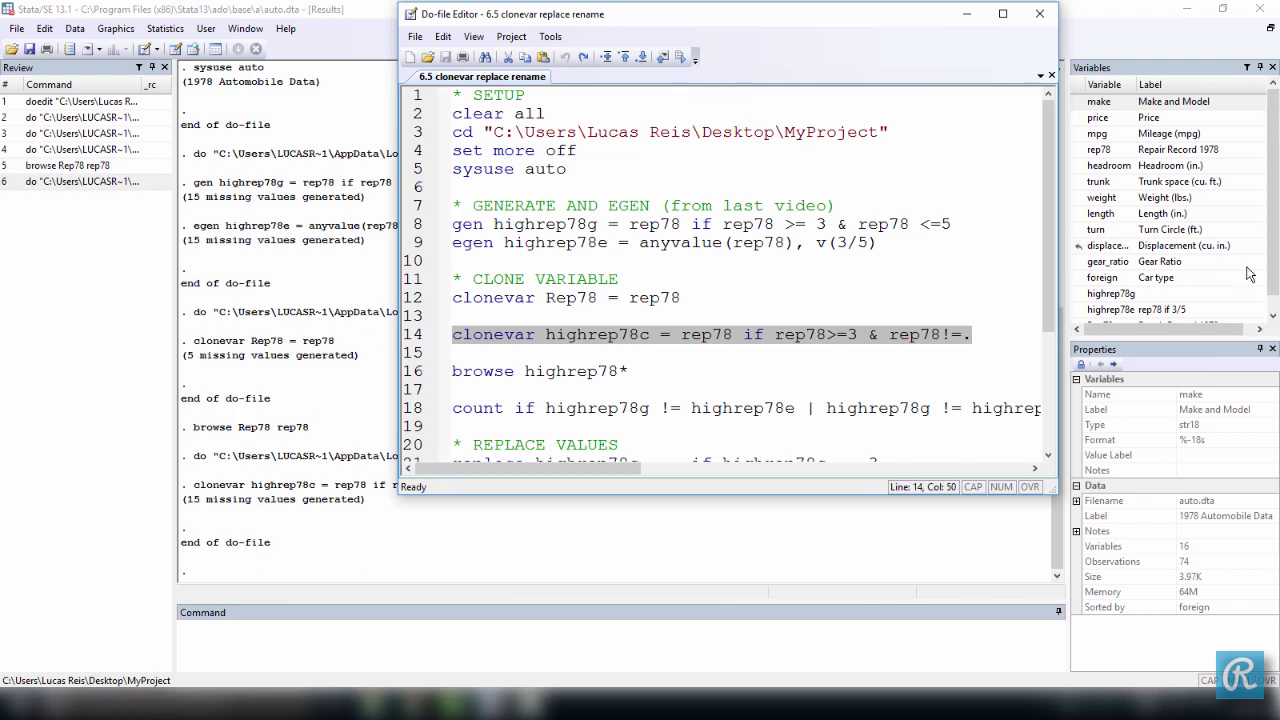
Inspect the highrep78g, highrep78e and Rep78 variables in the main window's variable list
left_click(1202, 259)
scroll(1262, 296, "down", 1)
scroll(1262, 300, "down", 1)
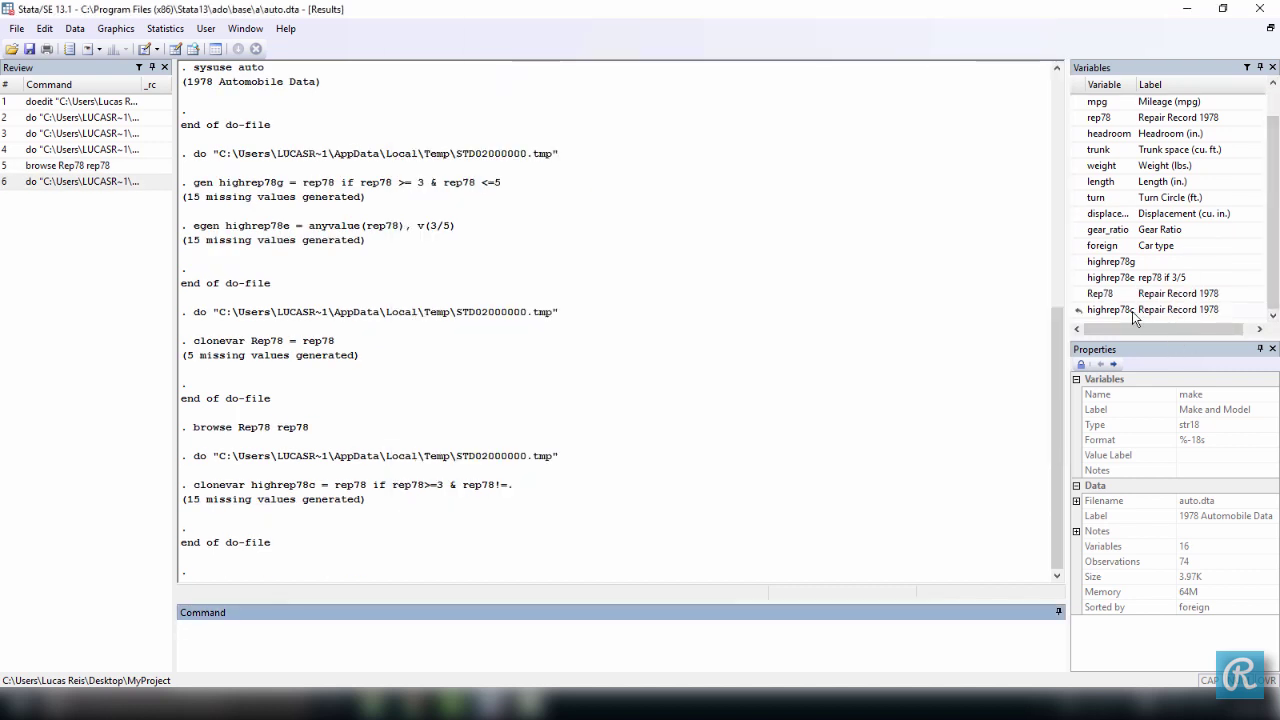
left_click(1128, 262)
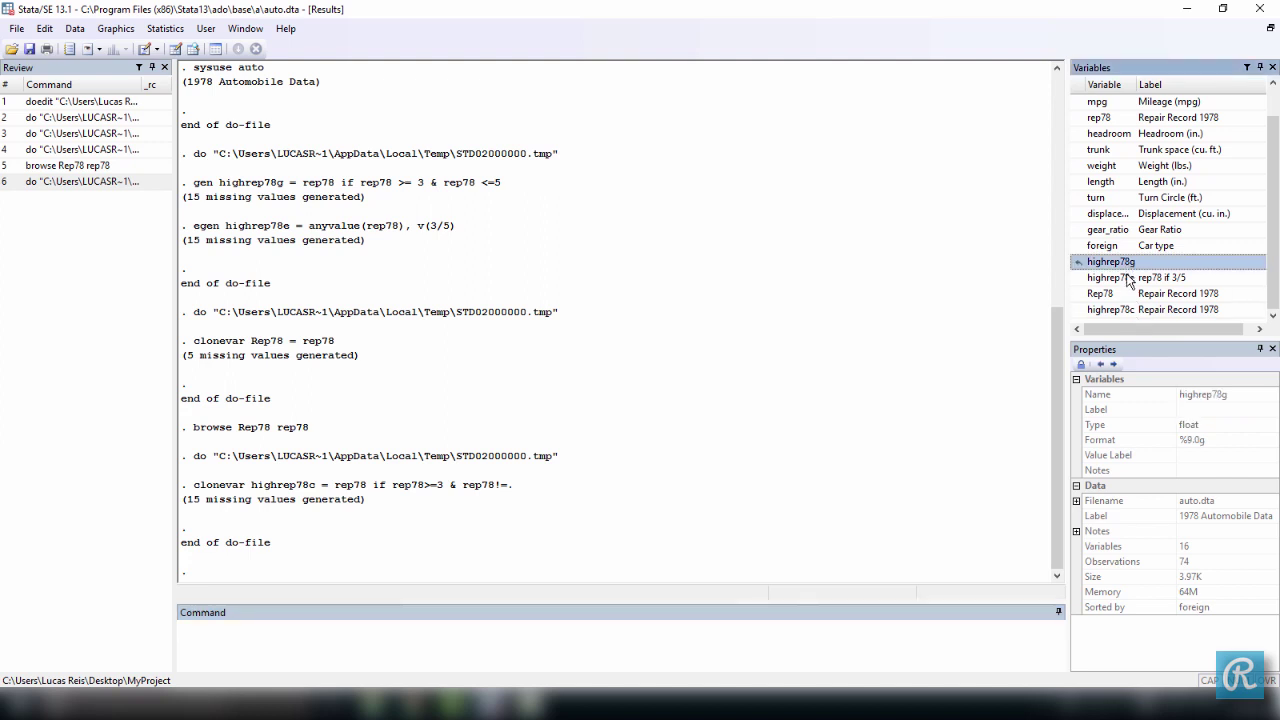
left_click(1130, 278)
left_click(1128, 294)
Remove the Rep78 variable with drop Rep78 and bring the do-file editor back
left_click(699, 647)
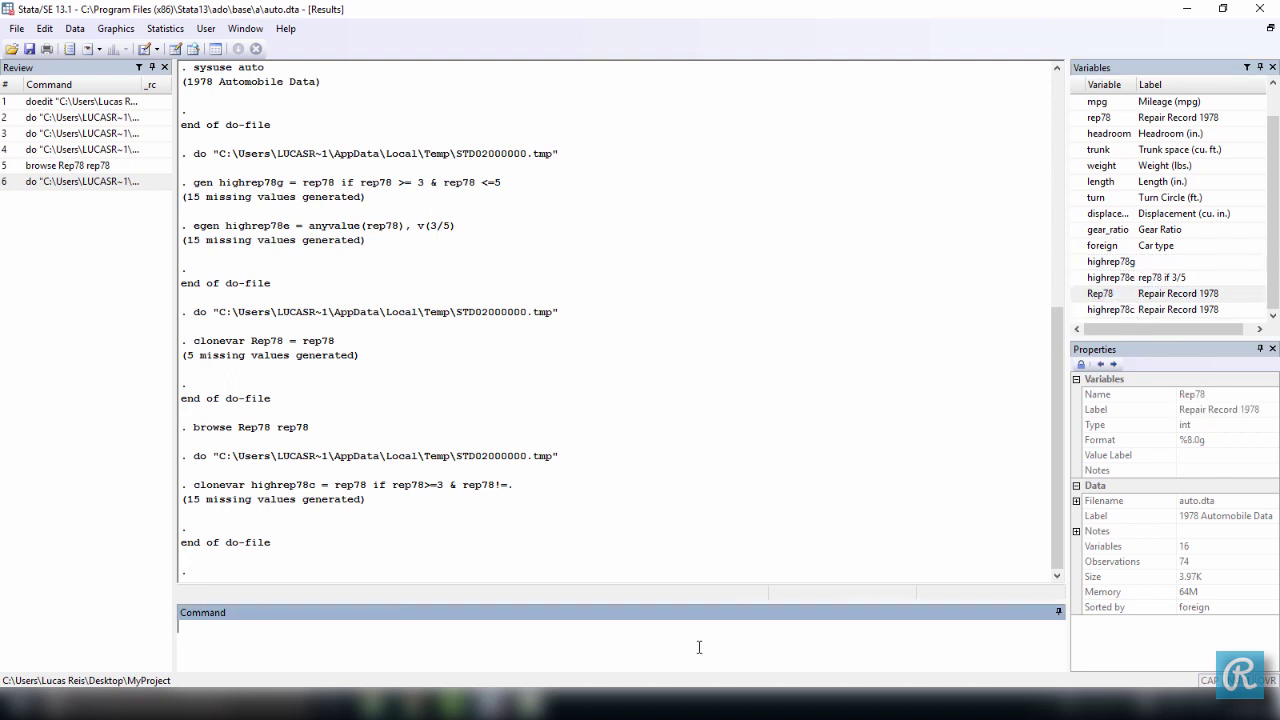
type("drop Rep78")
key("Return")
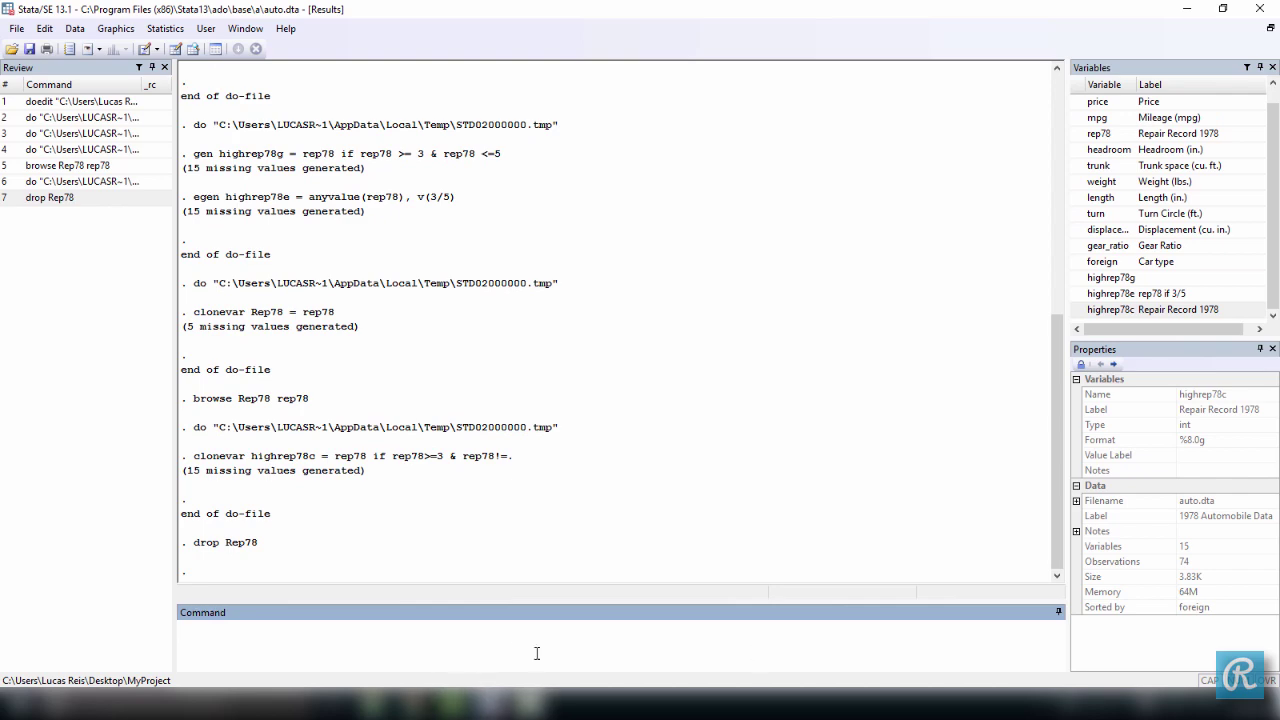
mouse_move(490, 703)
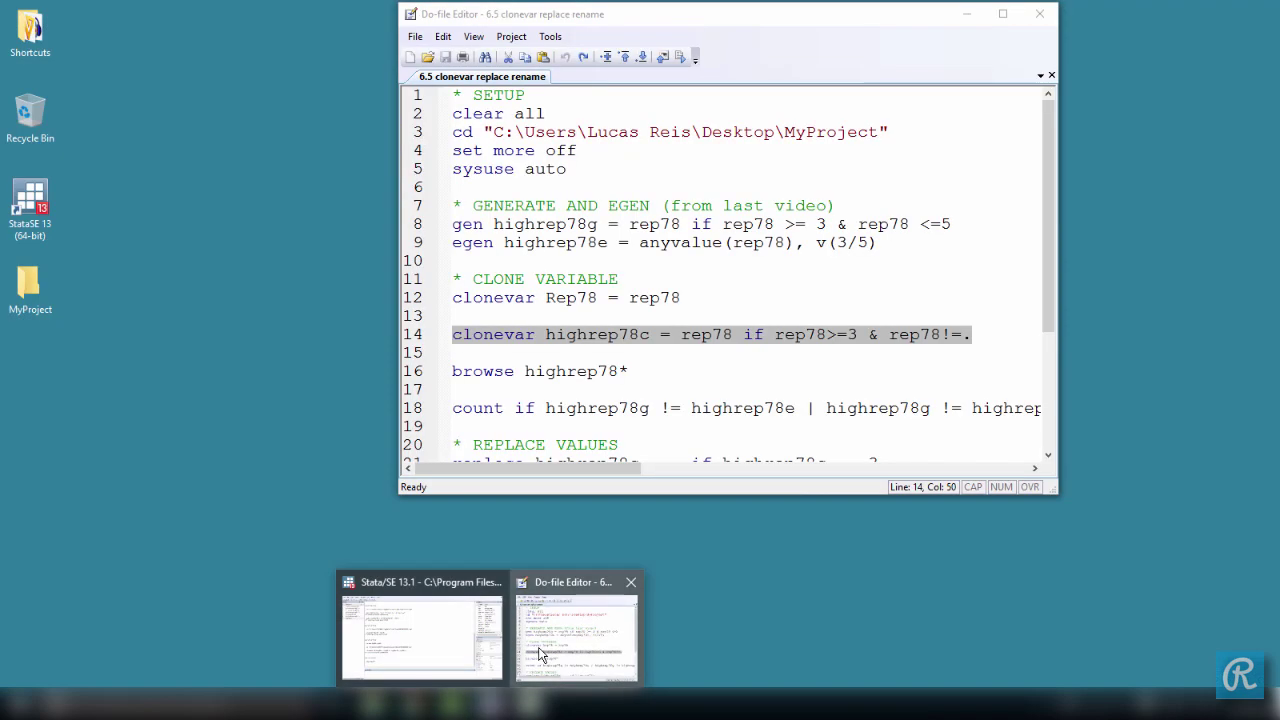
left_click(540, 655)
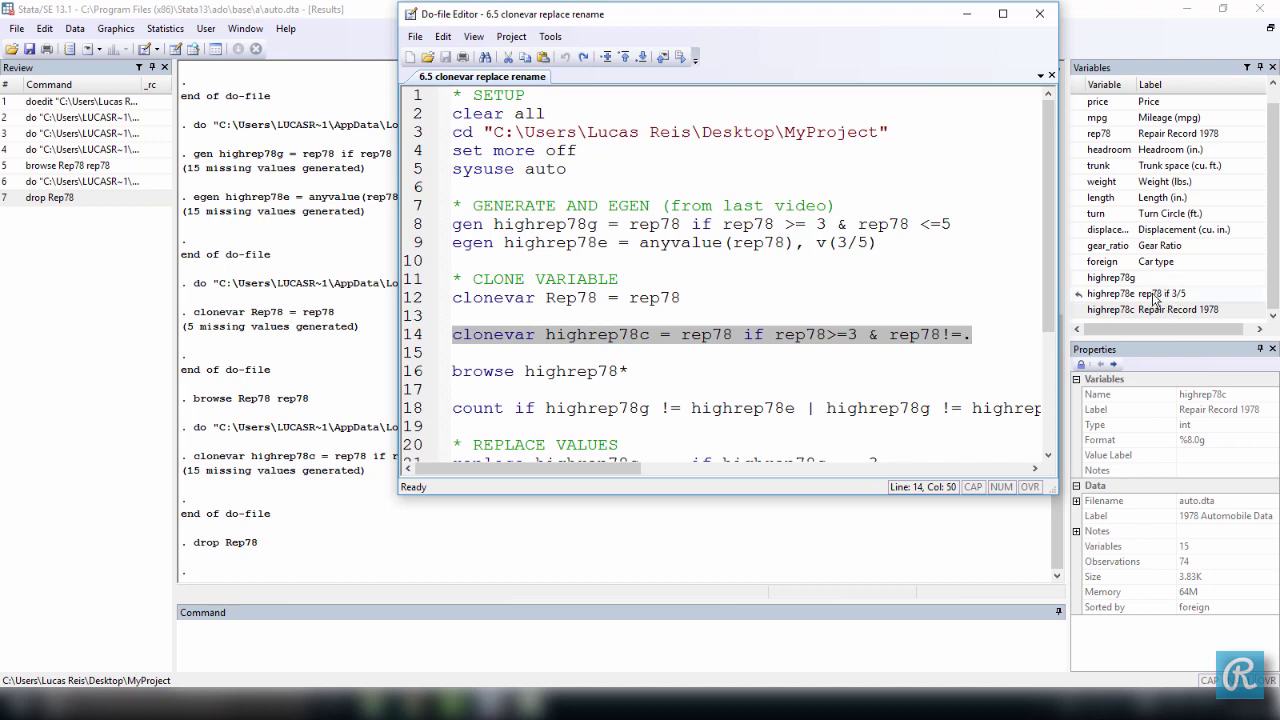
left_click_drag(640, 243, 880, 245)
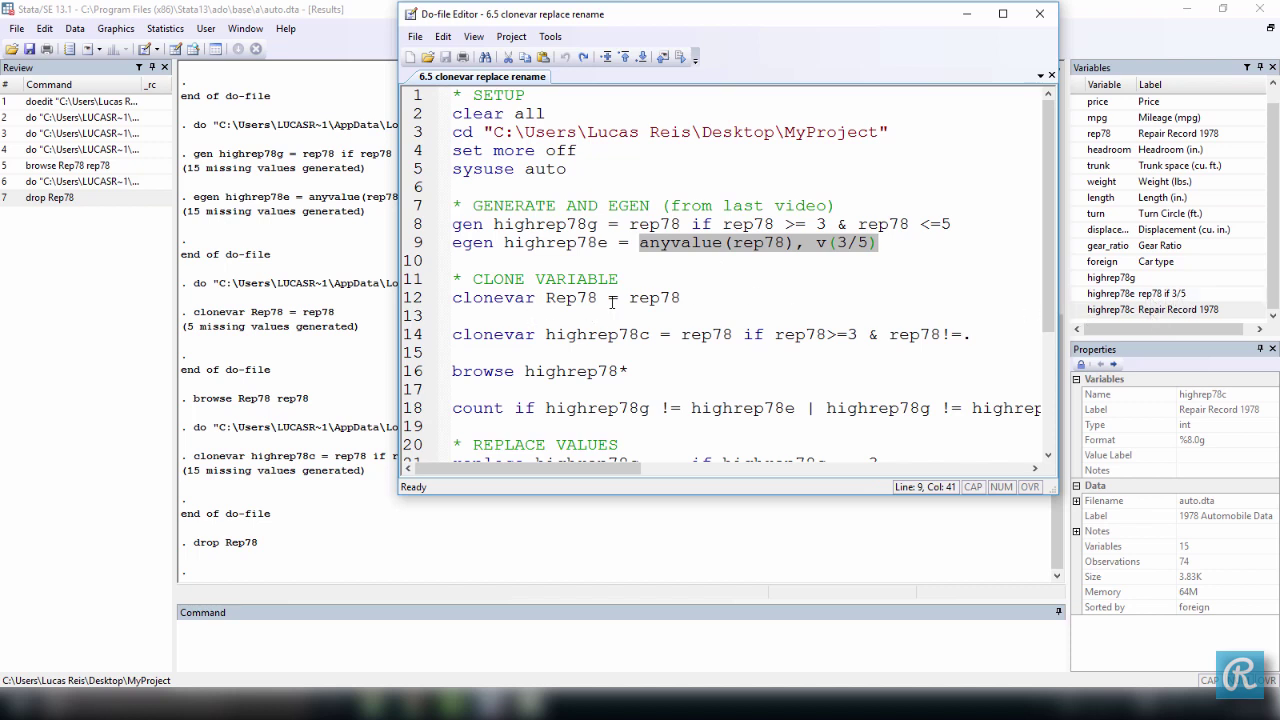
left_click(1141, 311)
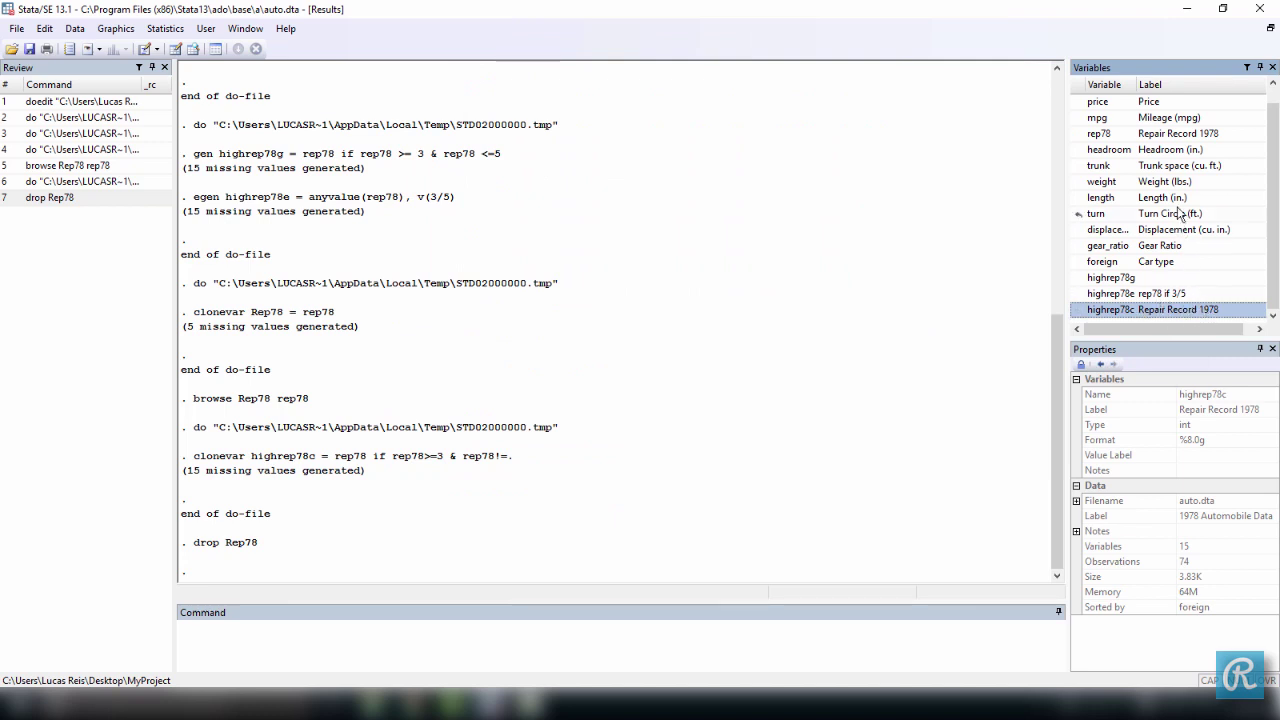
left_click(1182, 140)
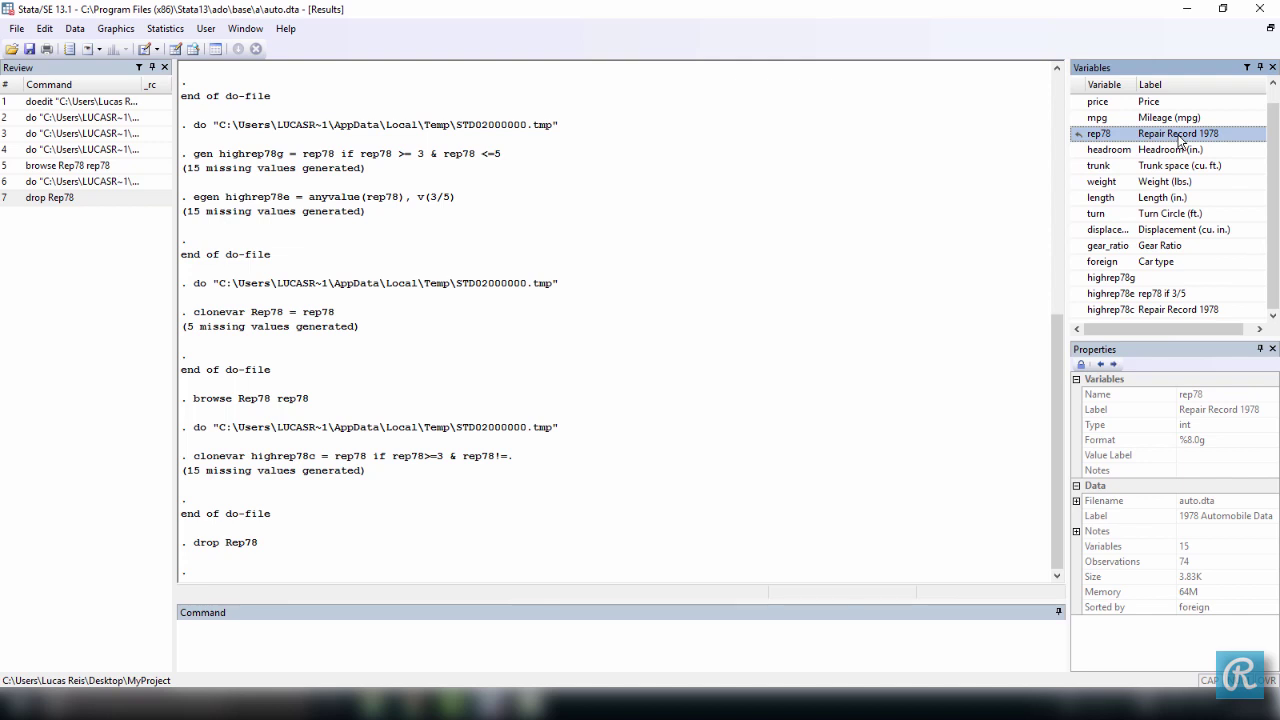
left_click(1195, 309)
left_click(1198, 310)
mouse_move(497, 708)
left_click(567, 642)
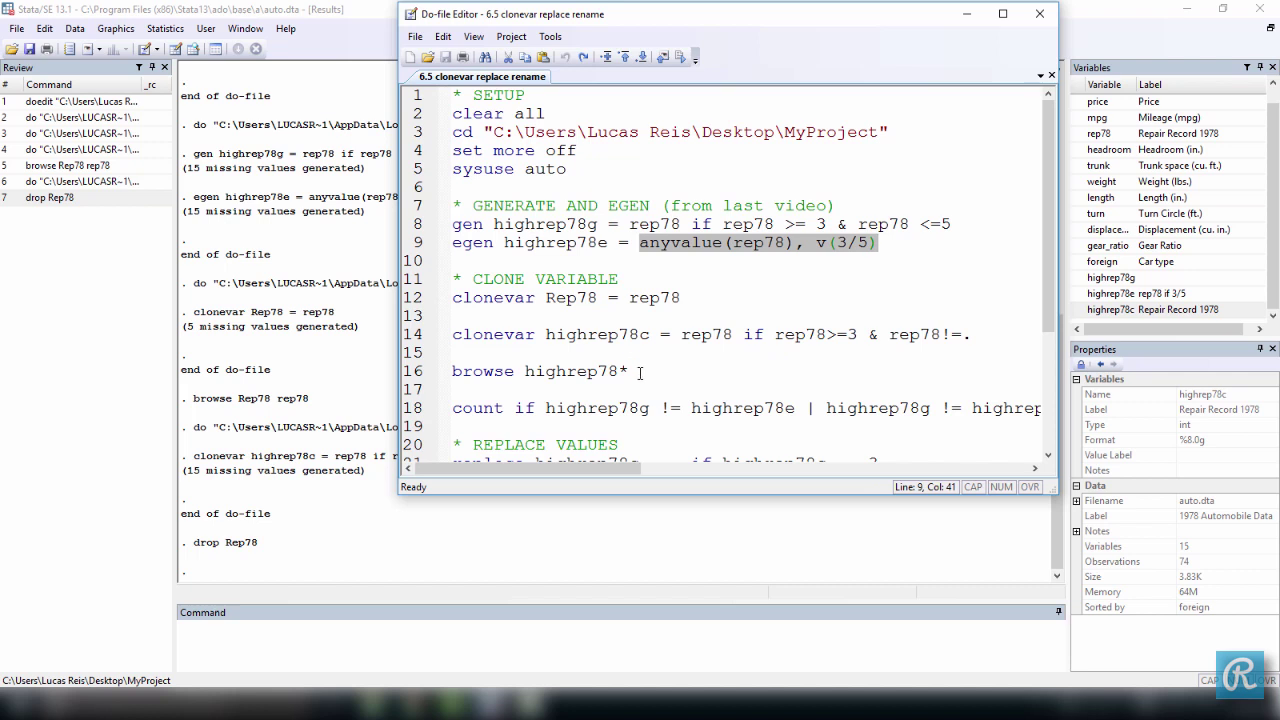
left_click_drag(638, 373, 455, 378)
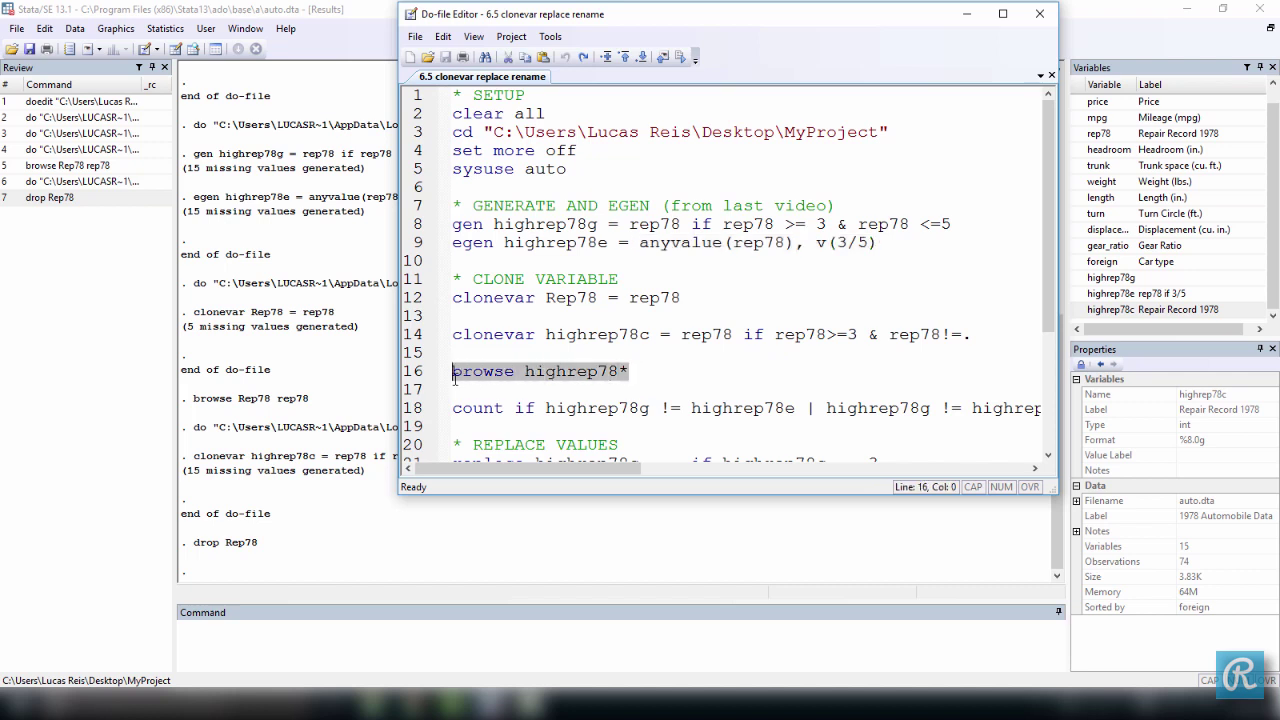
left_click(619, 375)
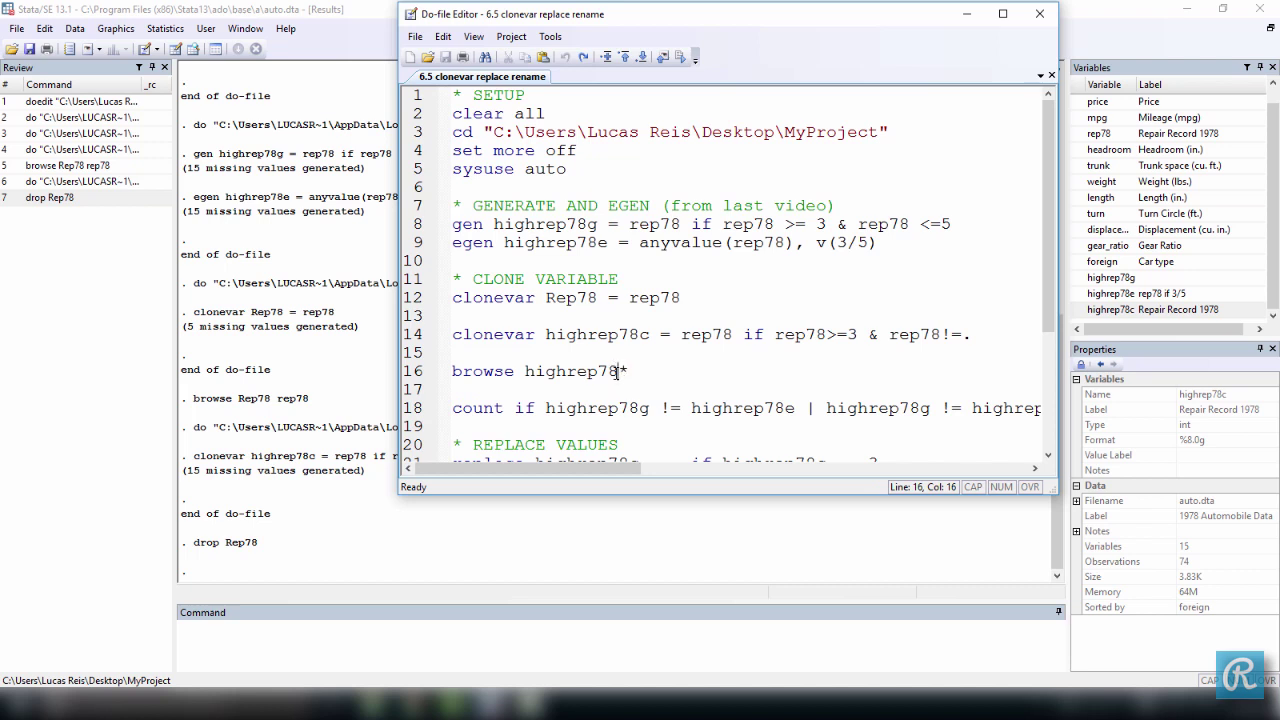
left_click_drag(619, 372, 455, 375)
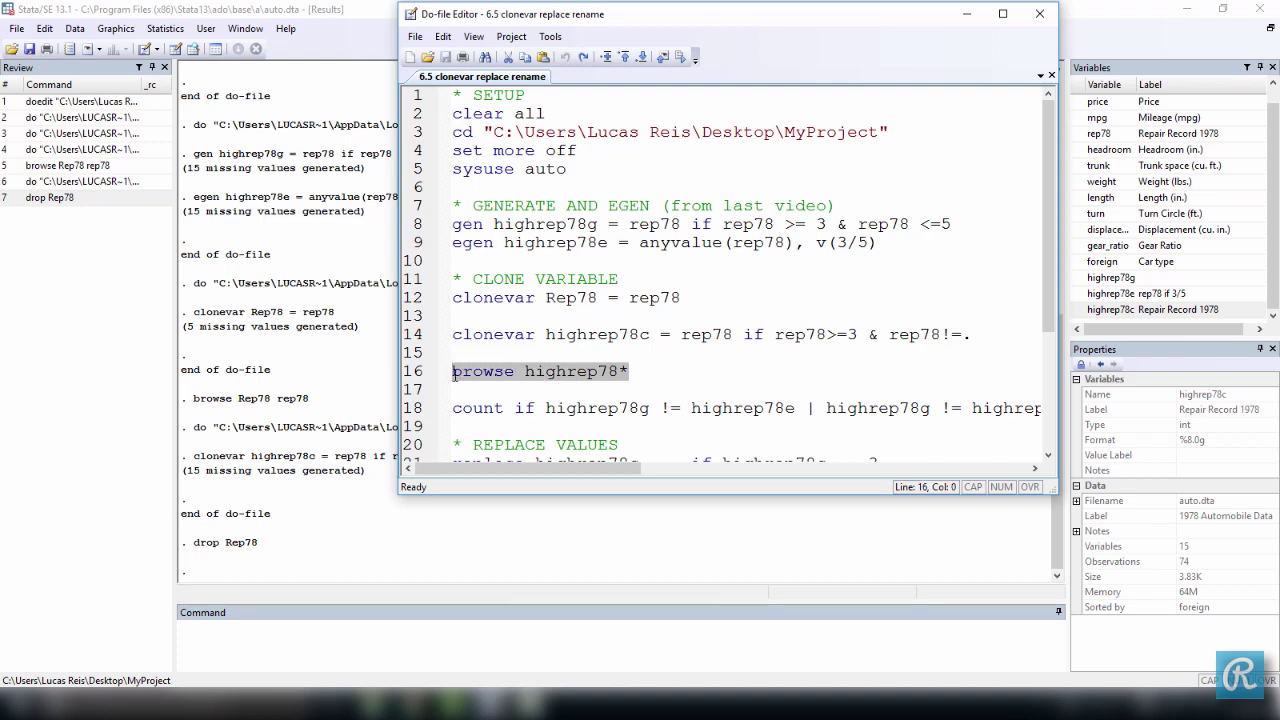
Run browse highrep78* to view the three highrep78 copies, then close the data browser
left_click(678, 57)
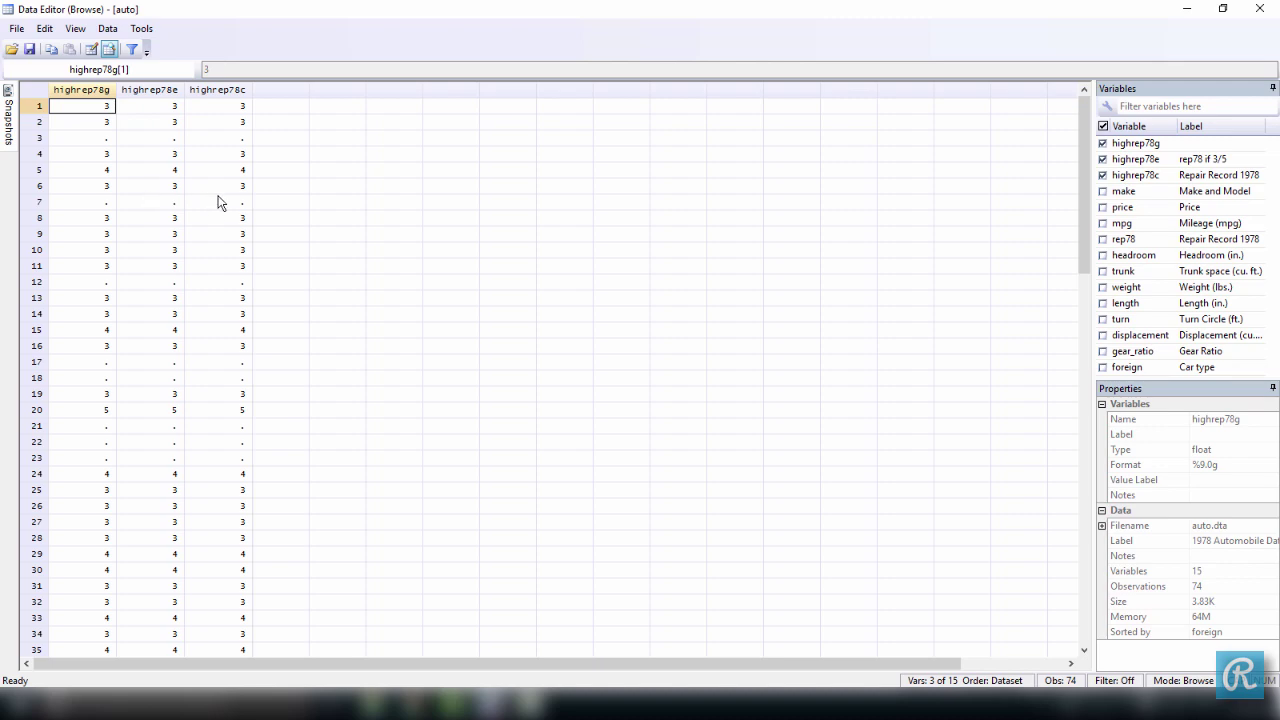
scroll(215, 250, "down", 3)
scroll(215, 250, "up", 3)
left_click(1262, 8)
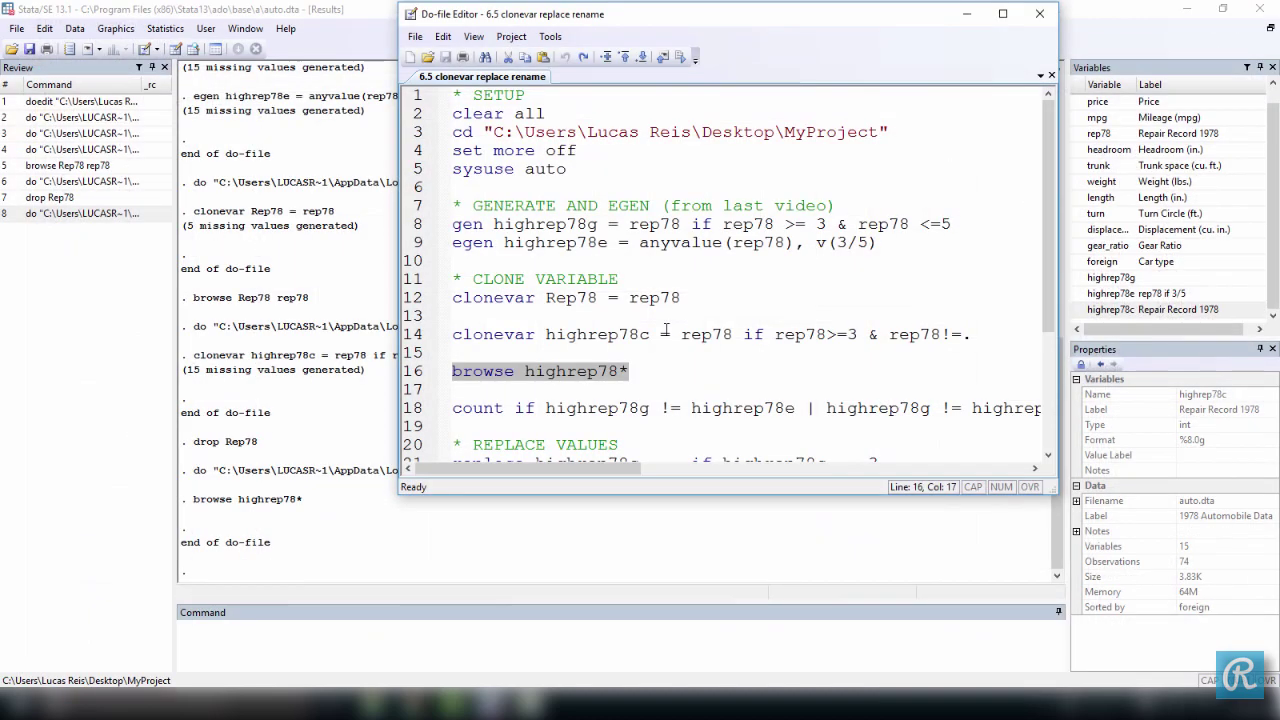
Go to the count command on line 18 and highlight highrep78g in it
left_click_drag(1048, 240, 1044, 285)
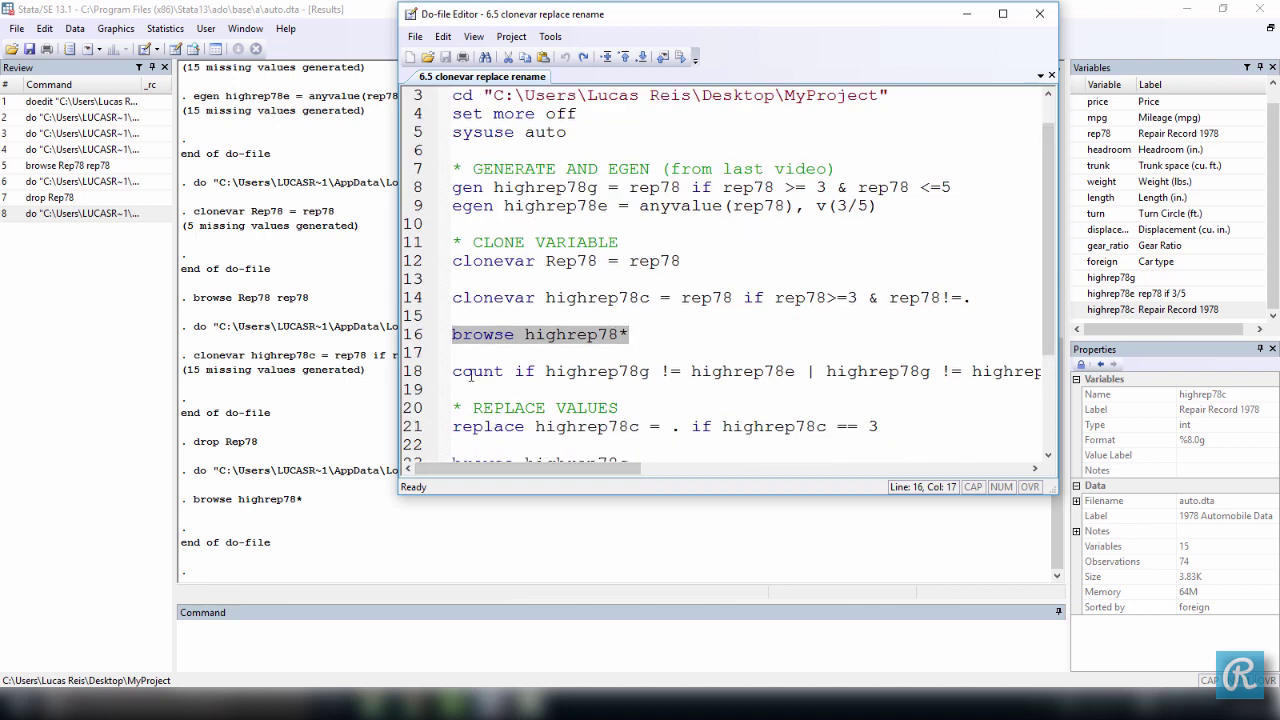
left_click(477, 372)
left_click_drag(546, 371, 658, 371)
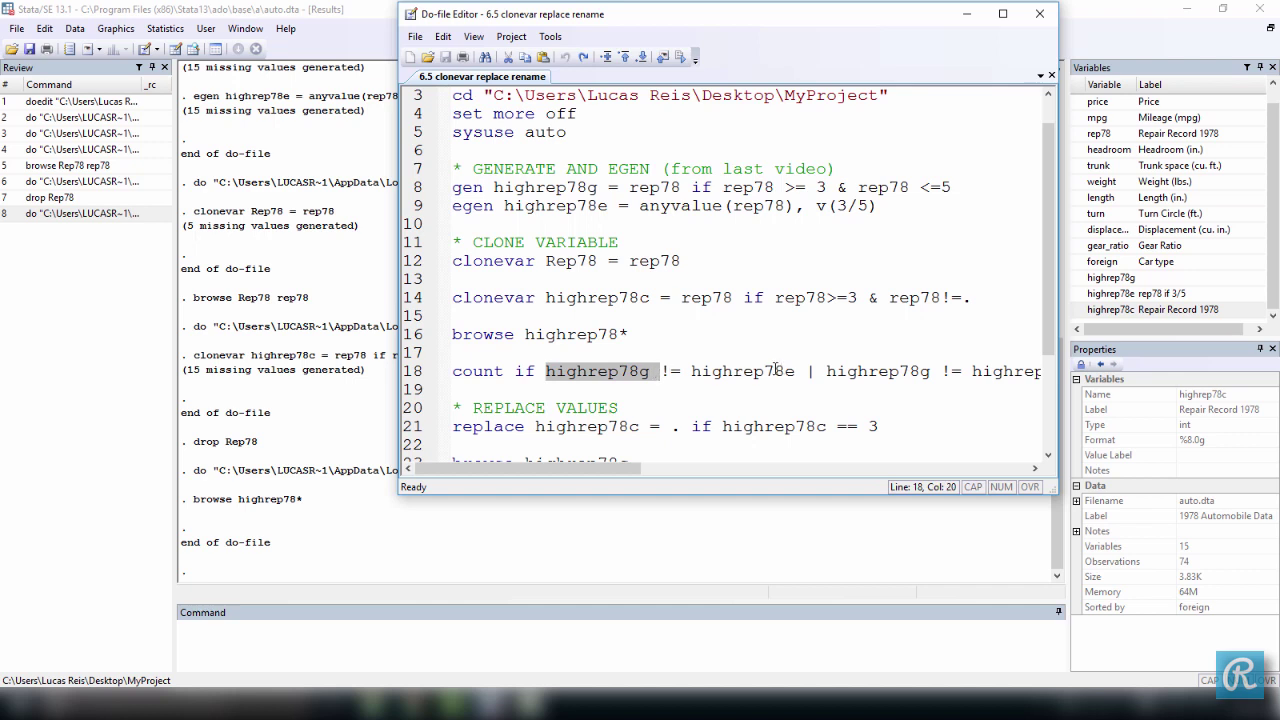
left_click_drag(786, 371, 797, 371)
double_click(811, 372)
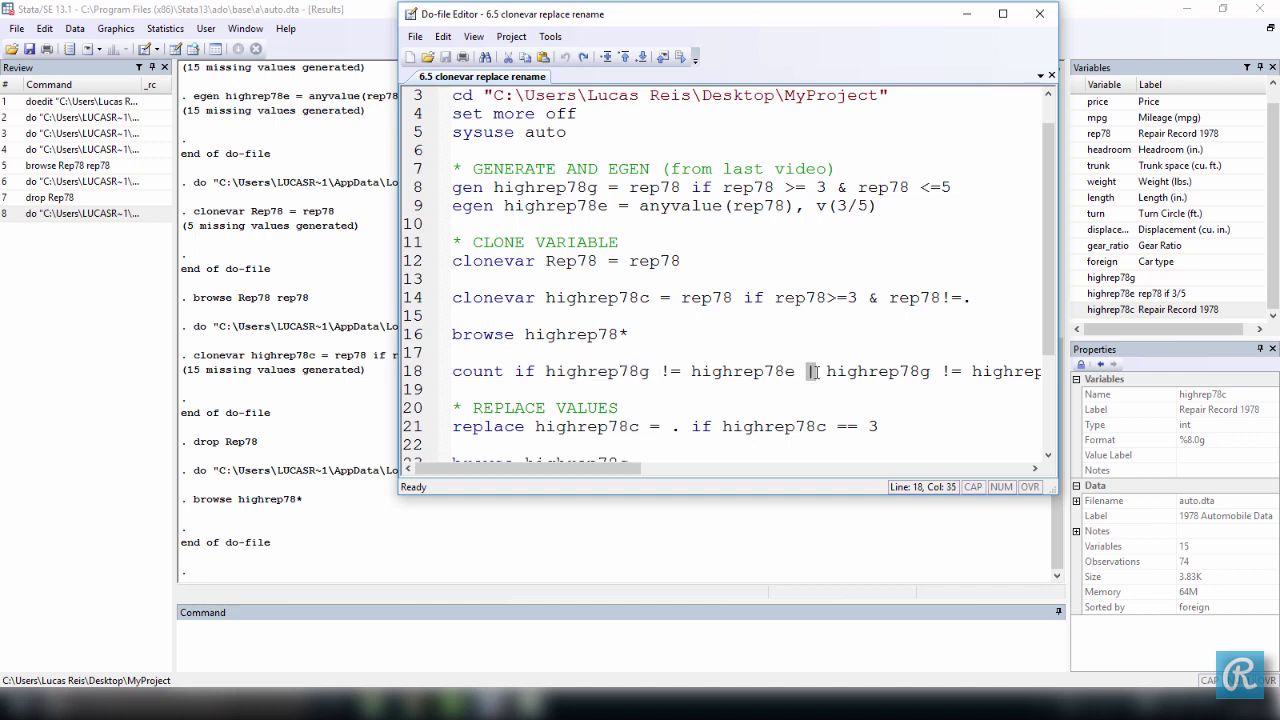
left_click_drag(618, 468, 662, 468)
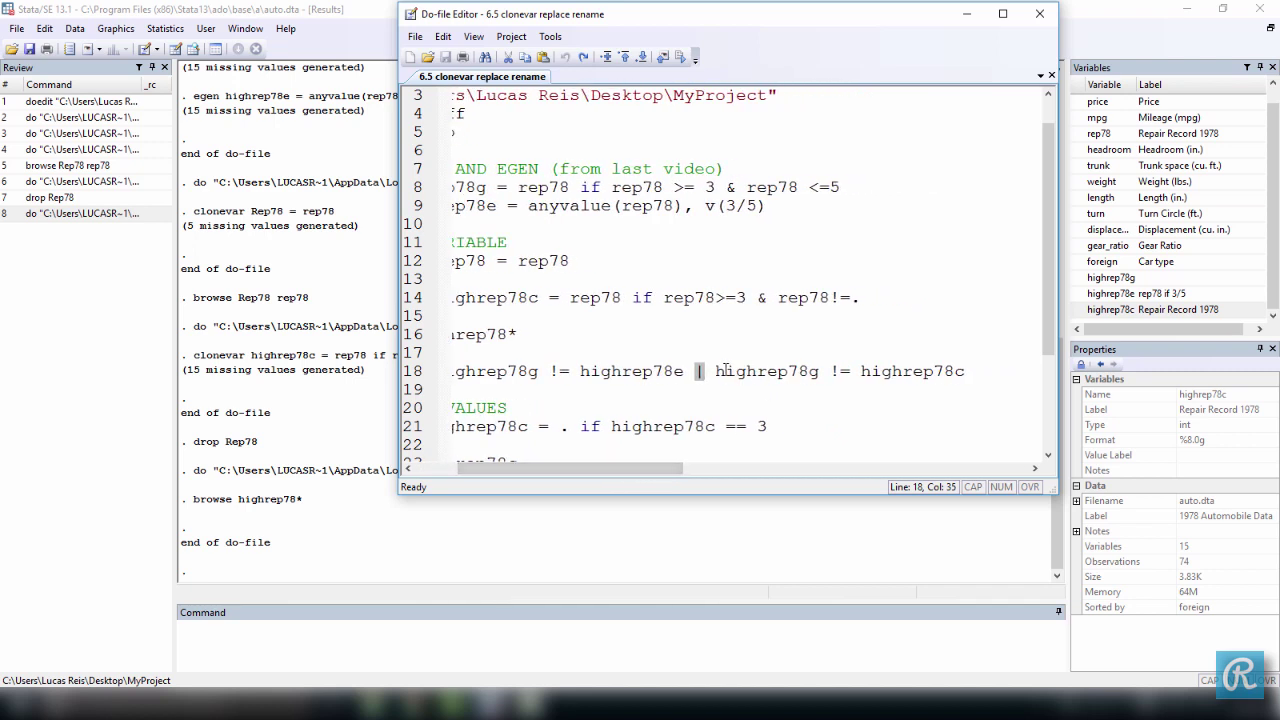
left_click_drag(716, 372, 450, 370)
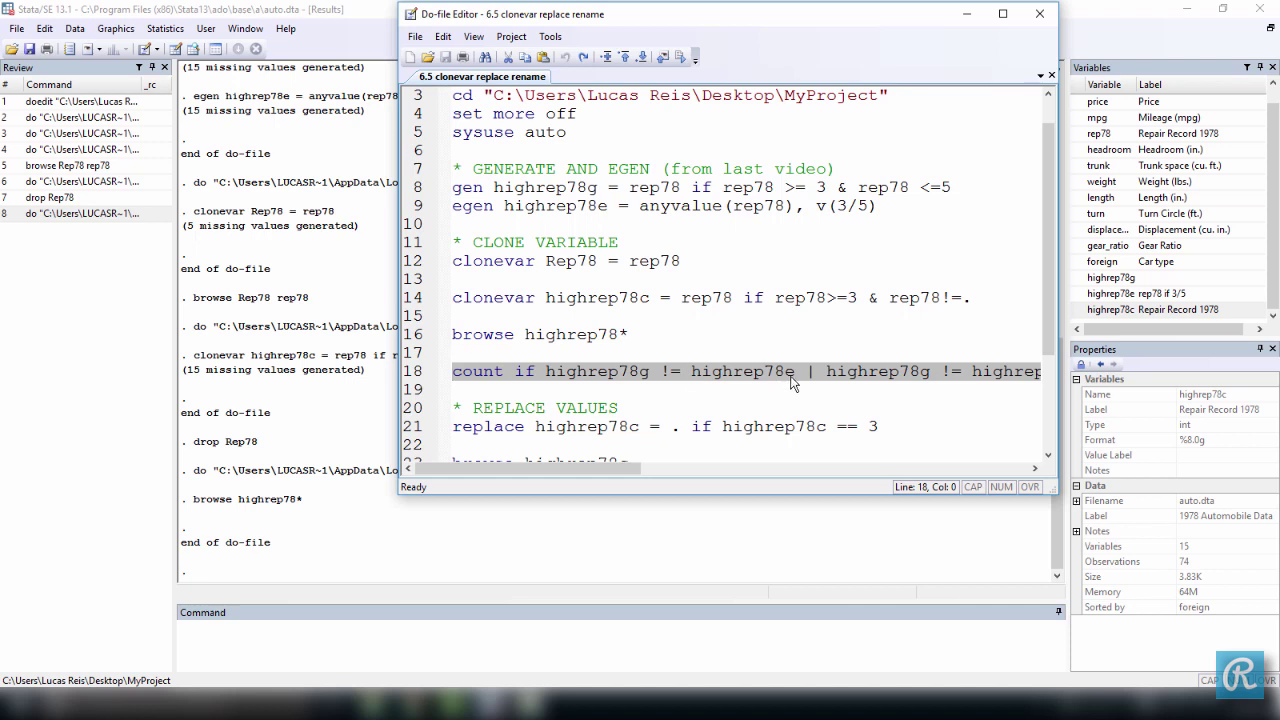
left_click_drag(622, 478, 595, 408)
Run the line 18 count comparing highrep78g with highrep78e and highrep78c, confirming a result of 0
left_click(683, 58)
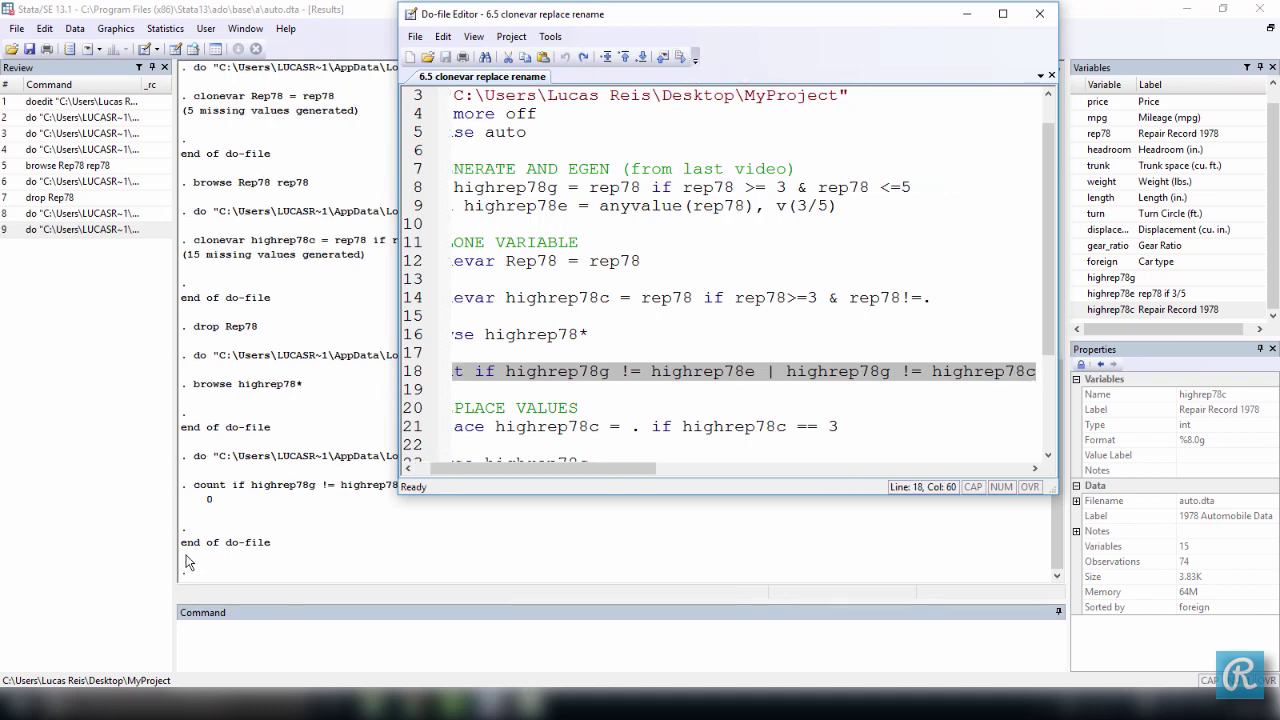
left_click_drag(206, 502, 220, 510)
left_click(235, 500)
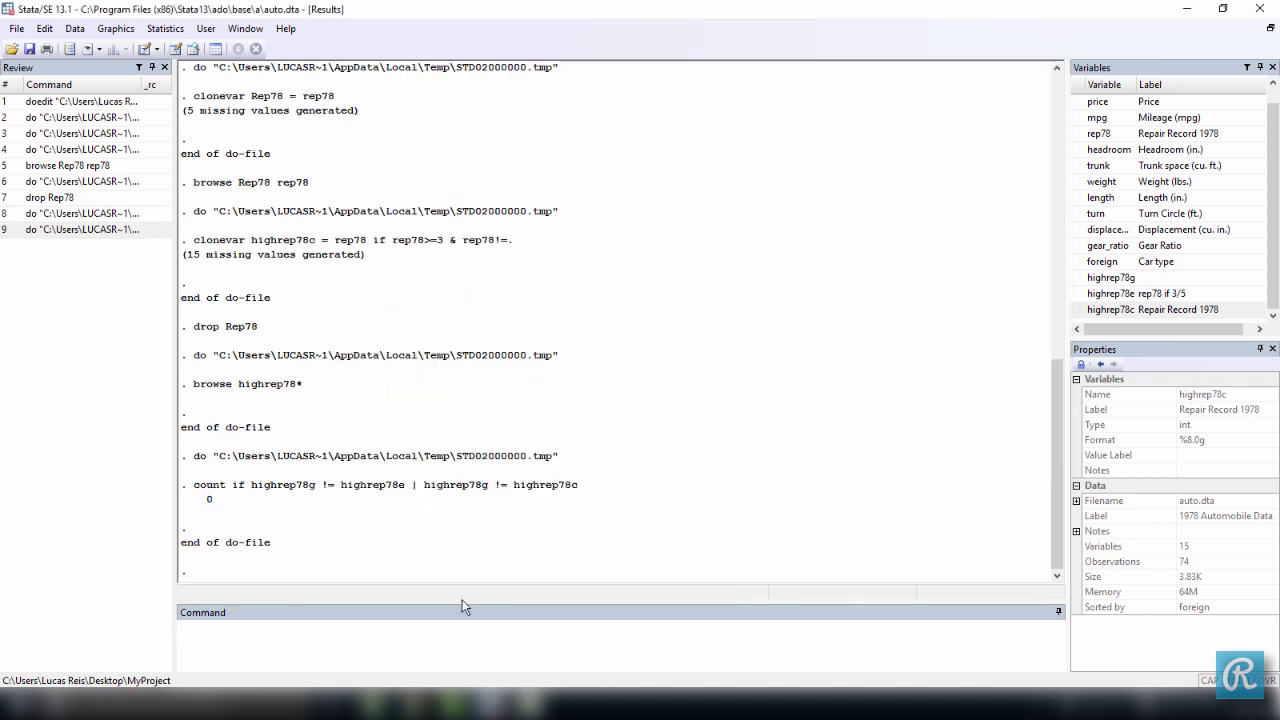
left_click(490, 705)
left_click(598, 582)
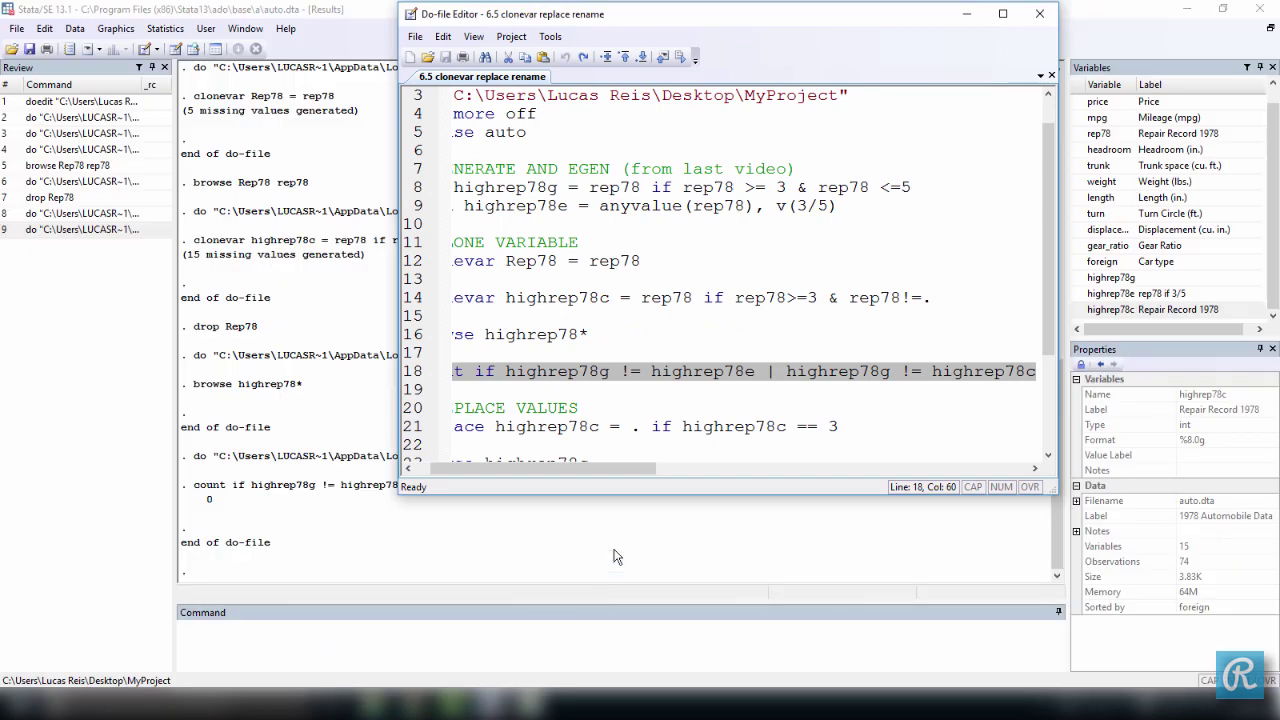
left_click_drag(623, 467, 606, 468)
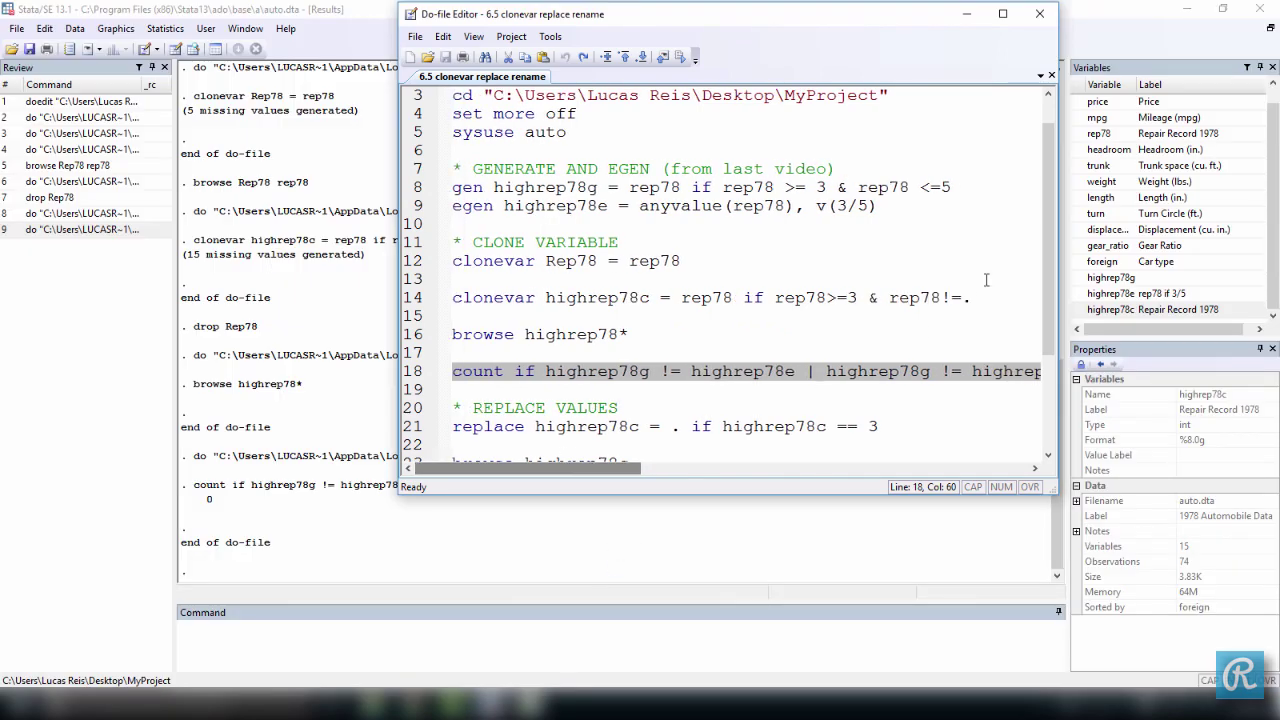
left_click_drag(1051, 179, 1051, 249)
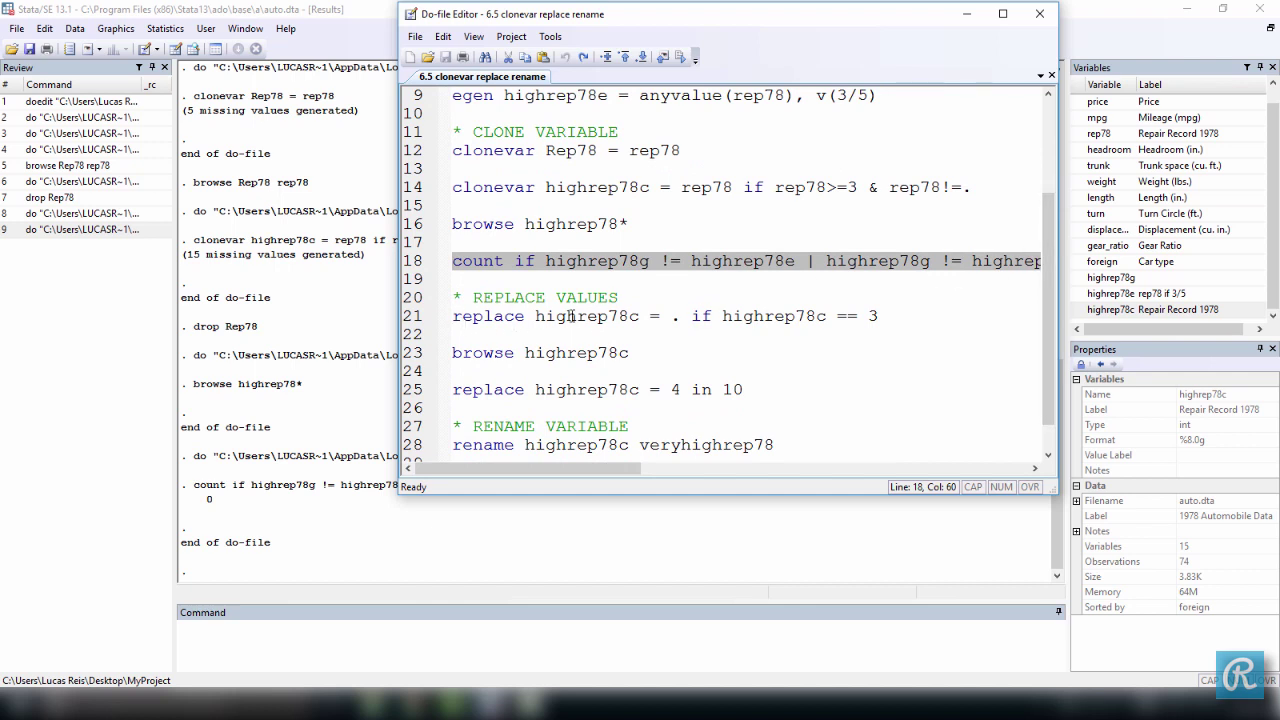
left_click_drag(535, 316, 641, 312)
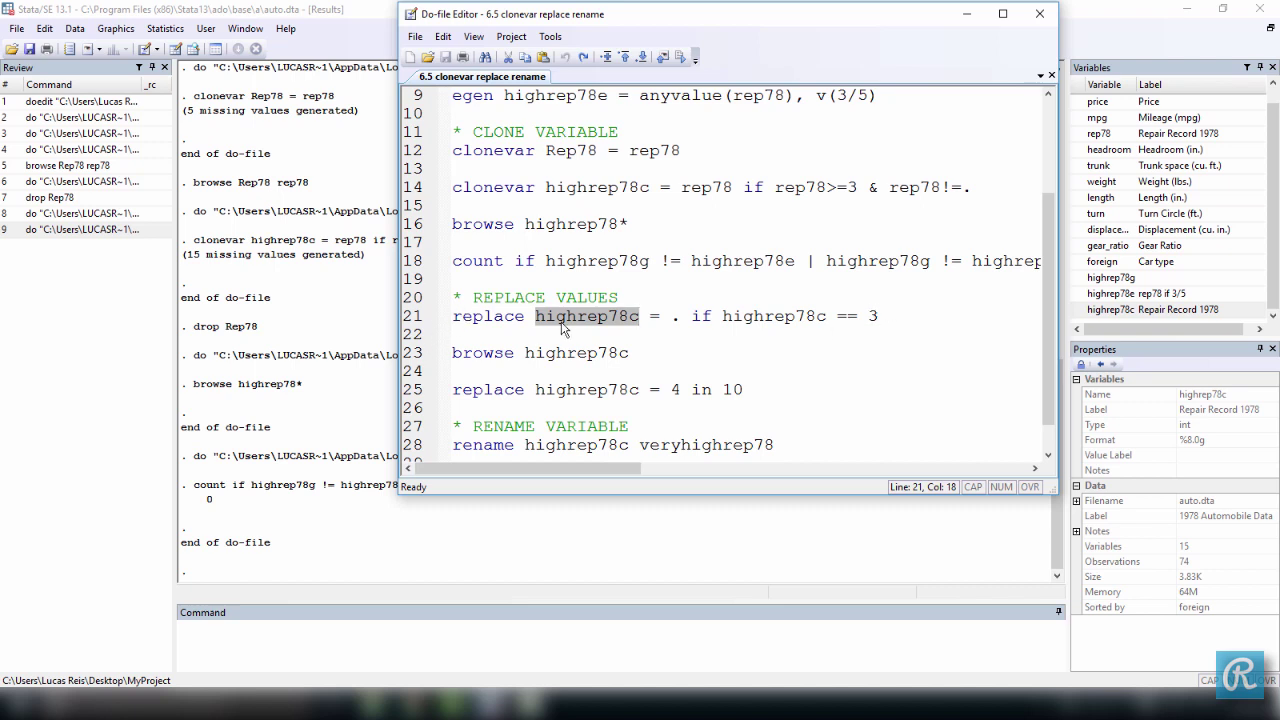
left_click_drag(868, 316, 884, 316)
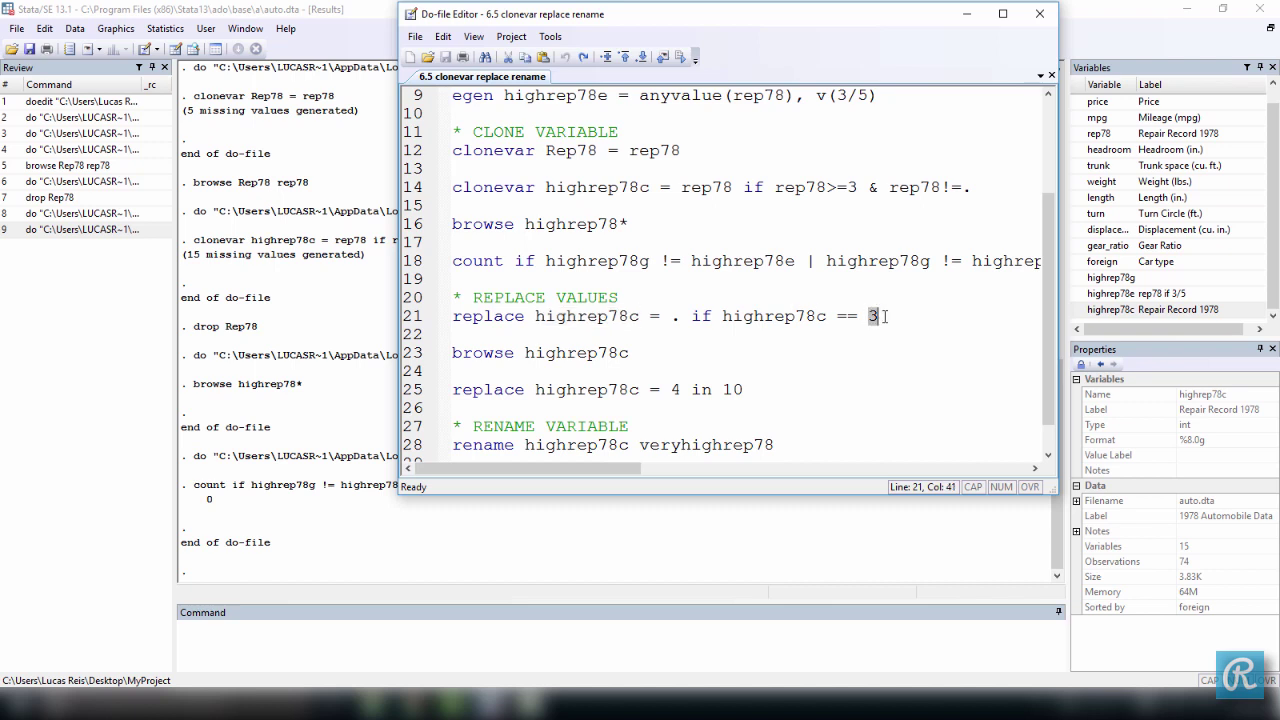
left_click_drag(684, 316, 670, 316)
left_click_drag(452, 318, 881, 316)
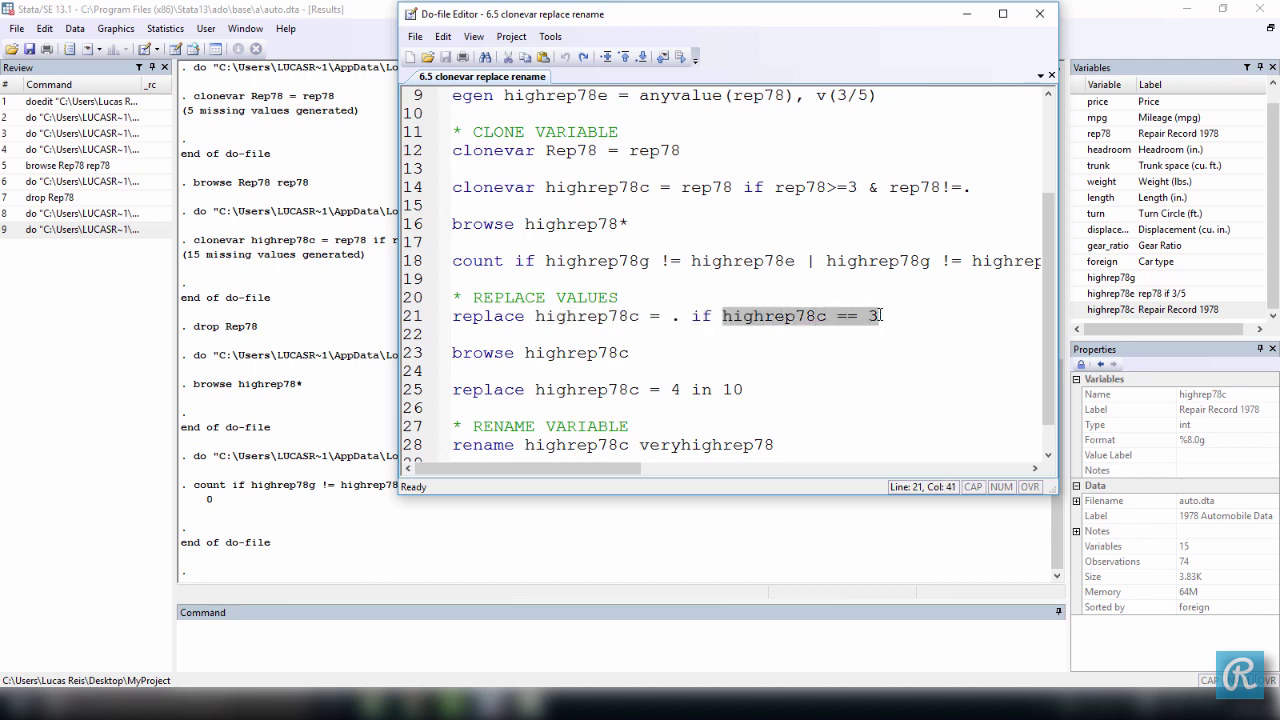
left_click(883, 316)
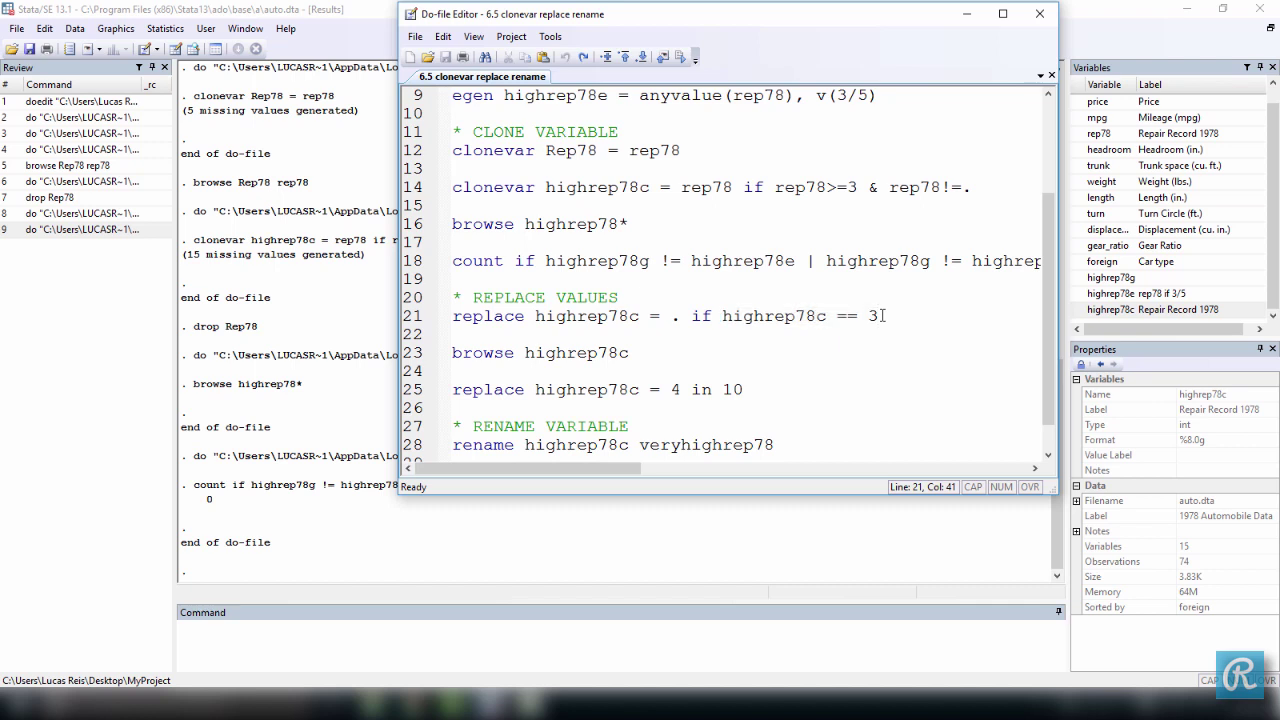
left_click_drag(880, 316, 450, 317)
Make highrep78c's 3s missing via line 21, then browse highrep78c and check rows 5, 15, 20, 24
left_click(680, 56)
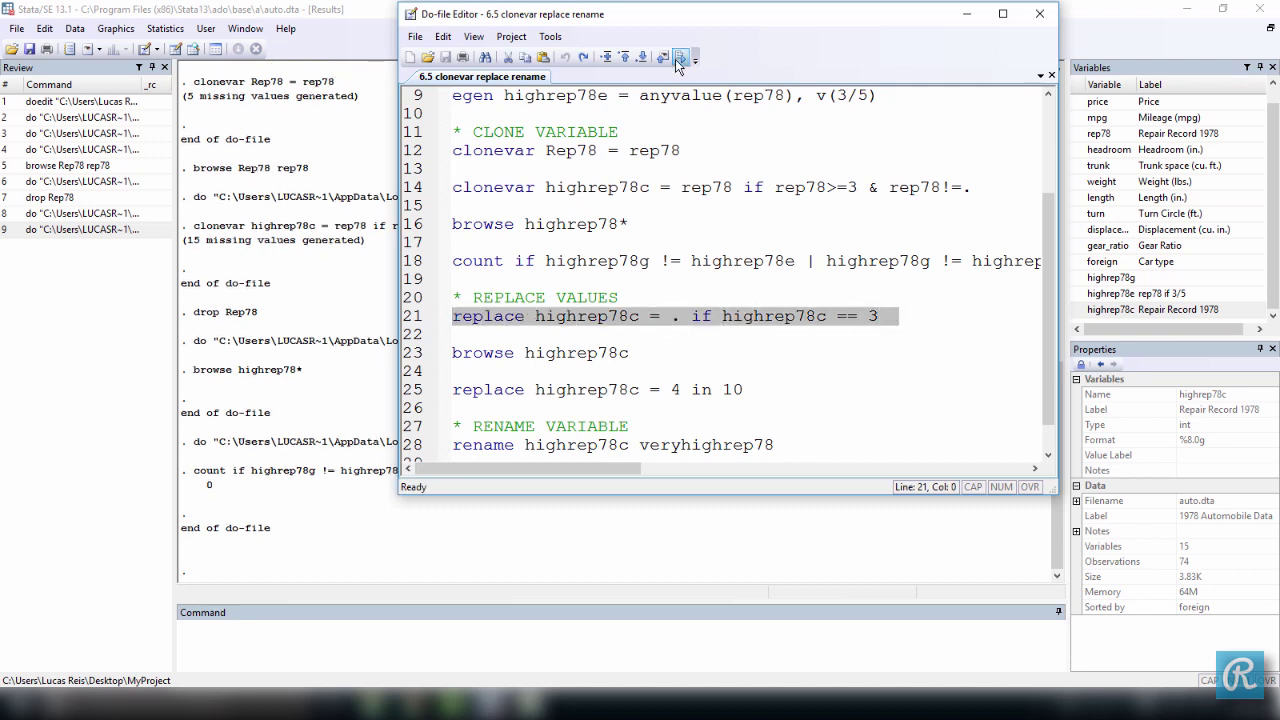
left_click_drag(658, 354, 455, 347)
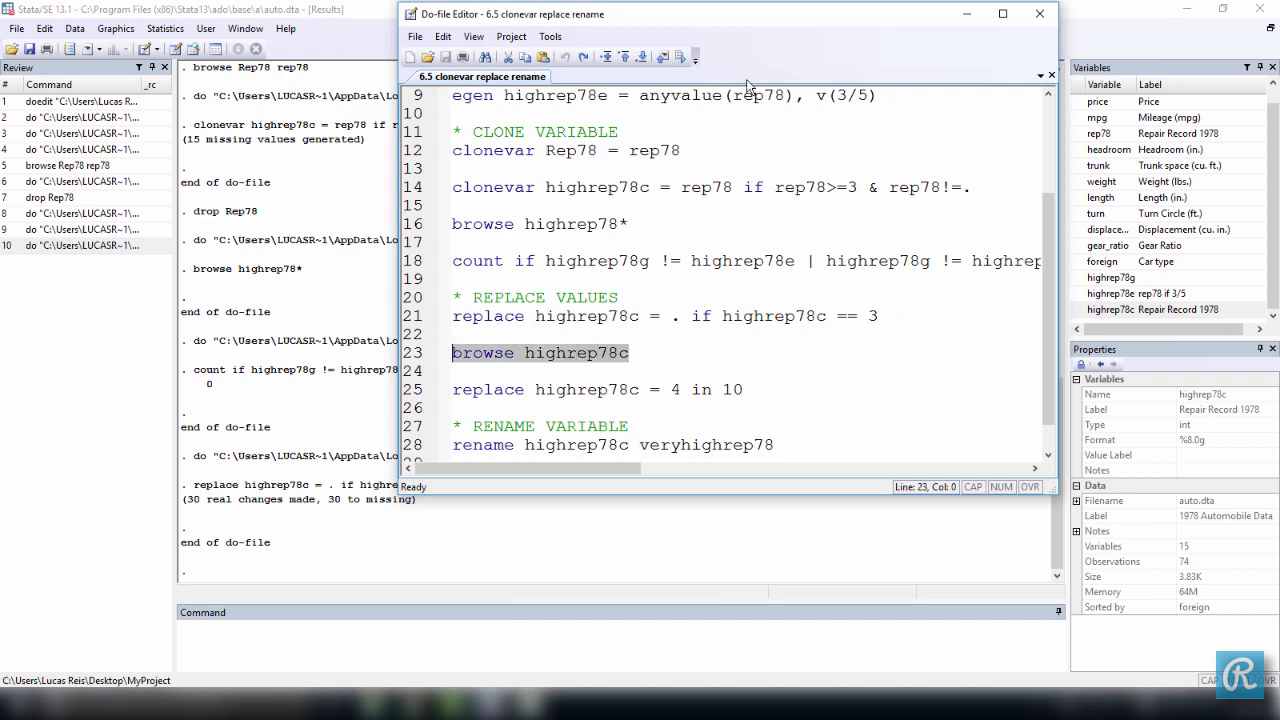
left_click(680, 57)
left_click(108, 172)
left_click(110, 333)
left_click(113, 412)
left_click(111, 476)
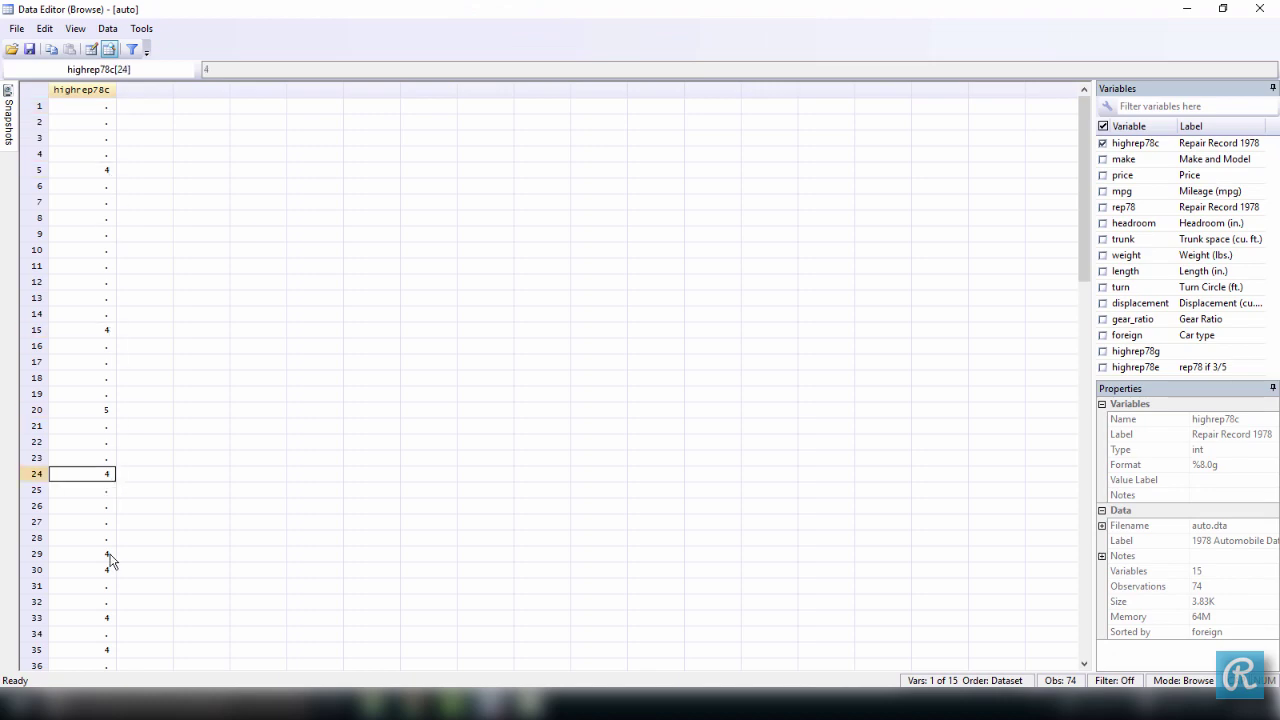
left_click(1259, 8)
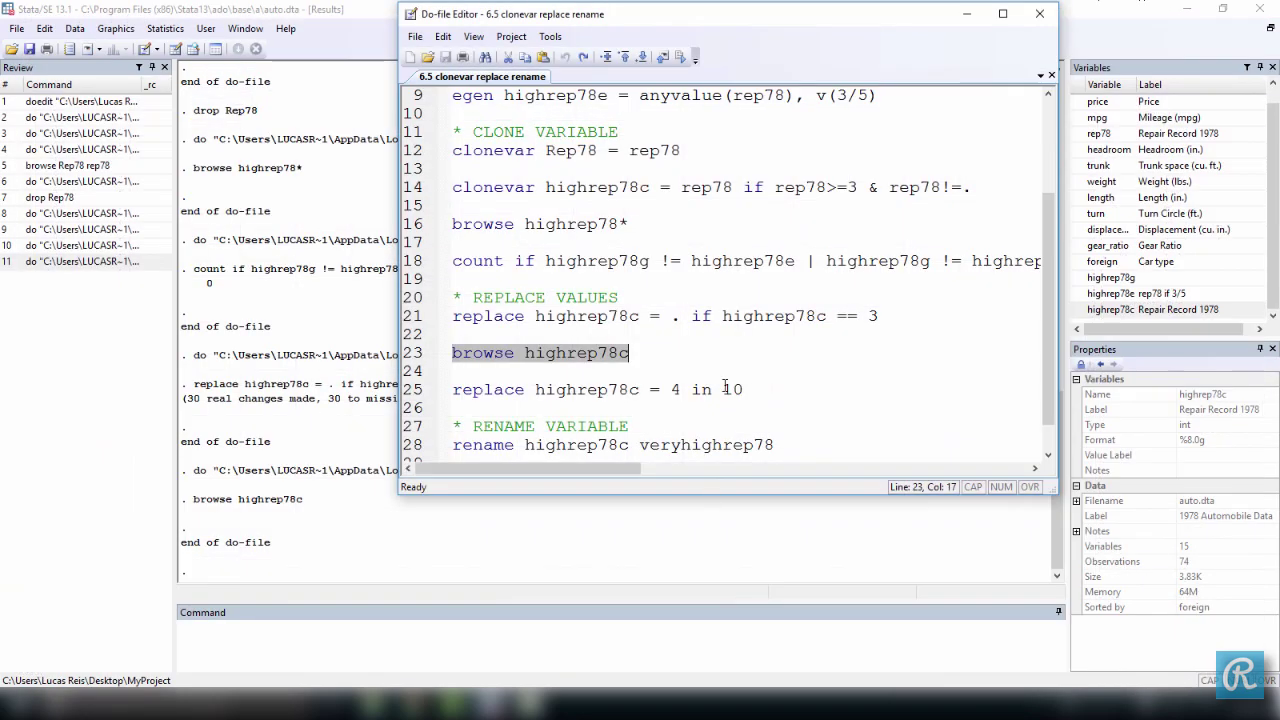
left_click(768, 391)
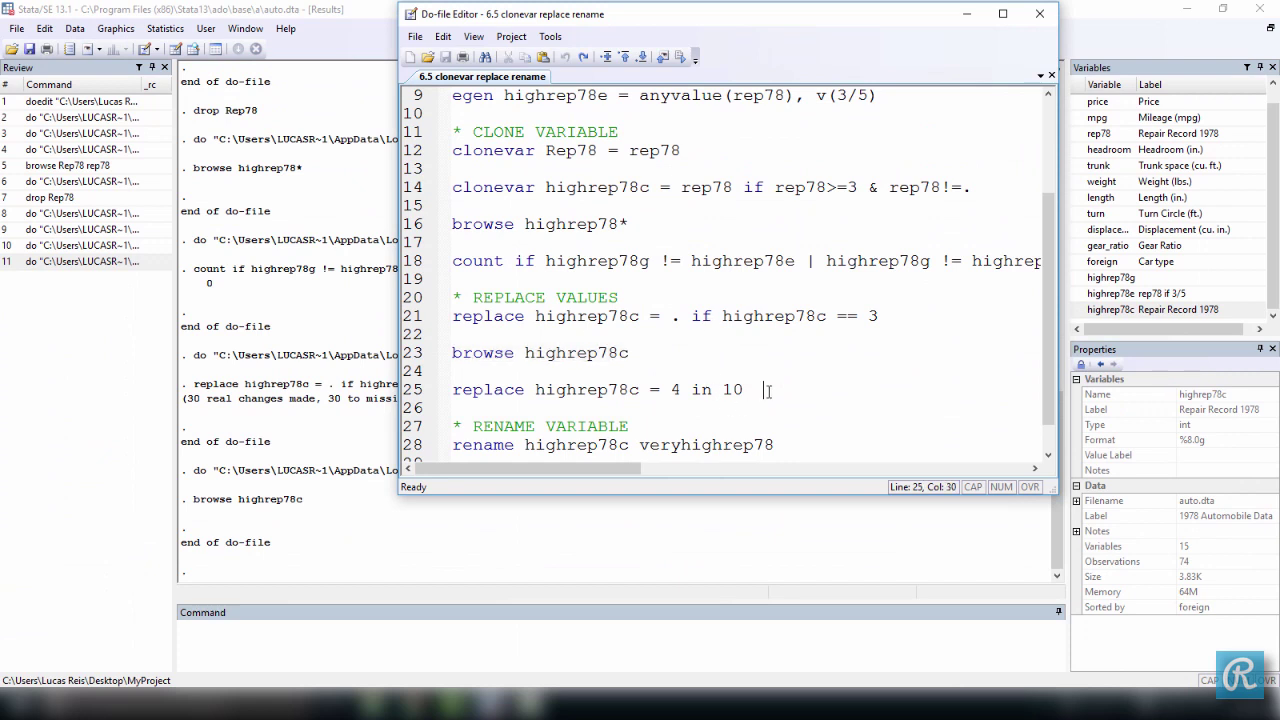
left_click_drag(774, 386, 454, 389)
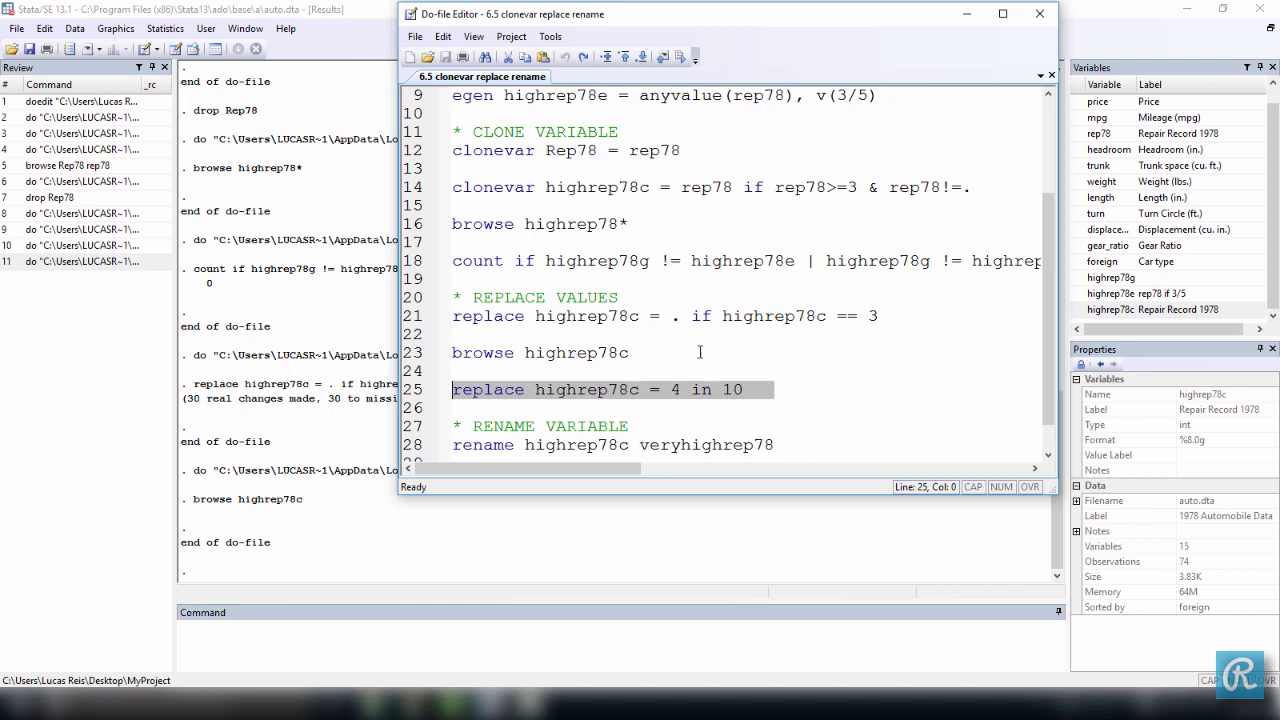
left_click_drag(693, 316, 711, 316)
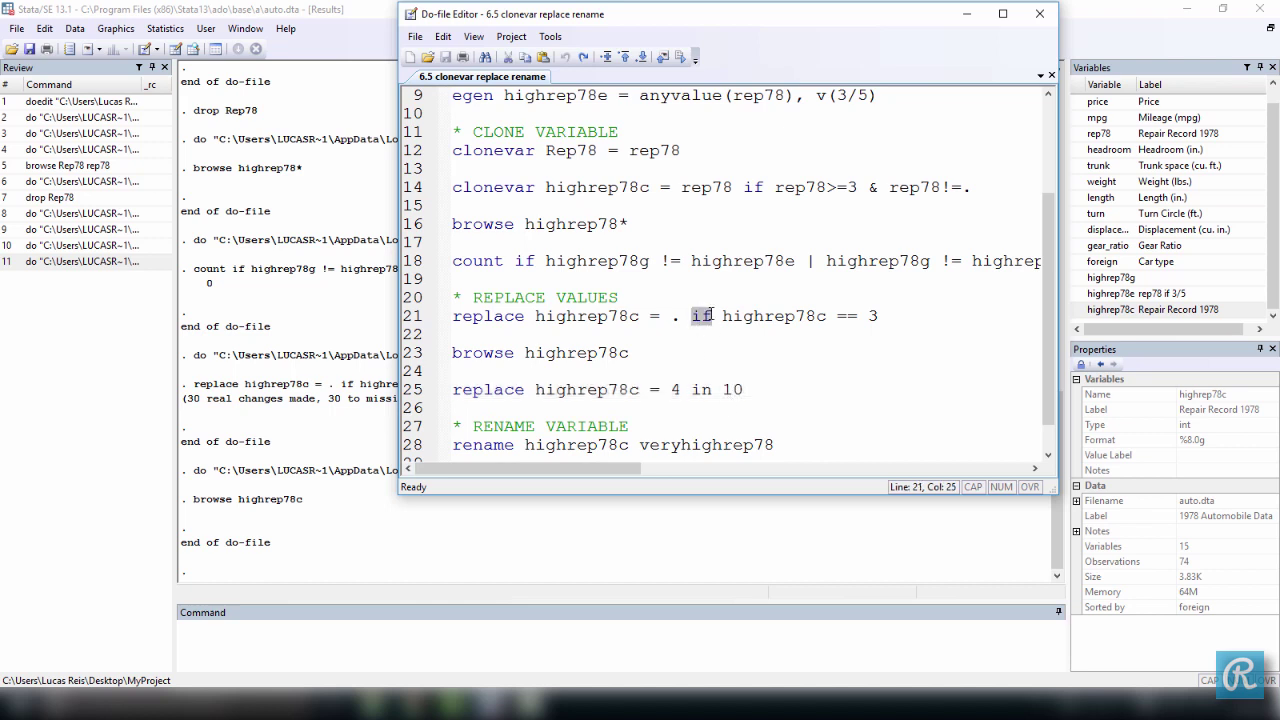
left_click_drag(691, 388, 712, 388)
left_click(670, 389)
left_click_drag(454, 390, 750, 388)
left_click(761, 389)
left_click_drag(746, 389, 453, 390)
left_click_drag(640, 352, 453, 352)
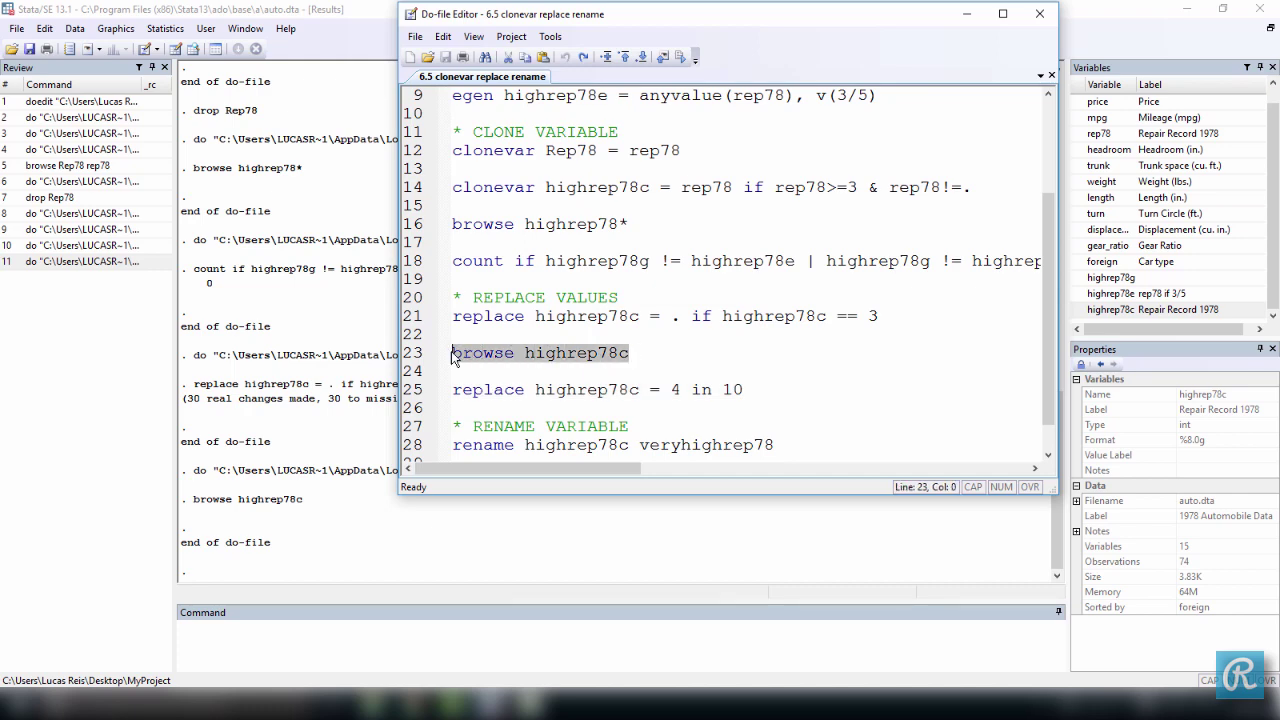
Browse highrep78c at observation 10 and run line 25 setting that observation to 4
key("ctrl+d")
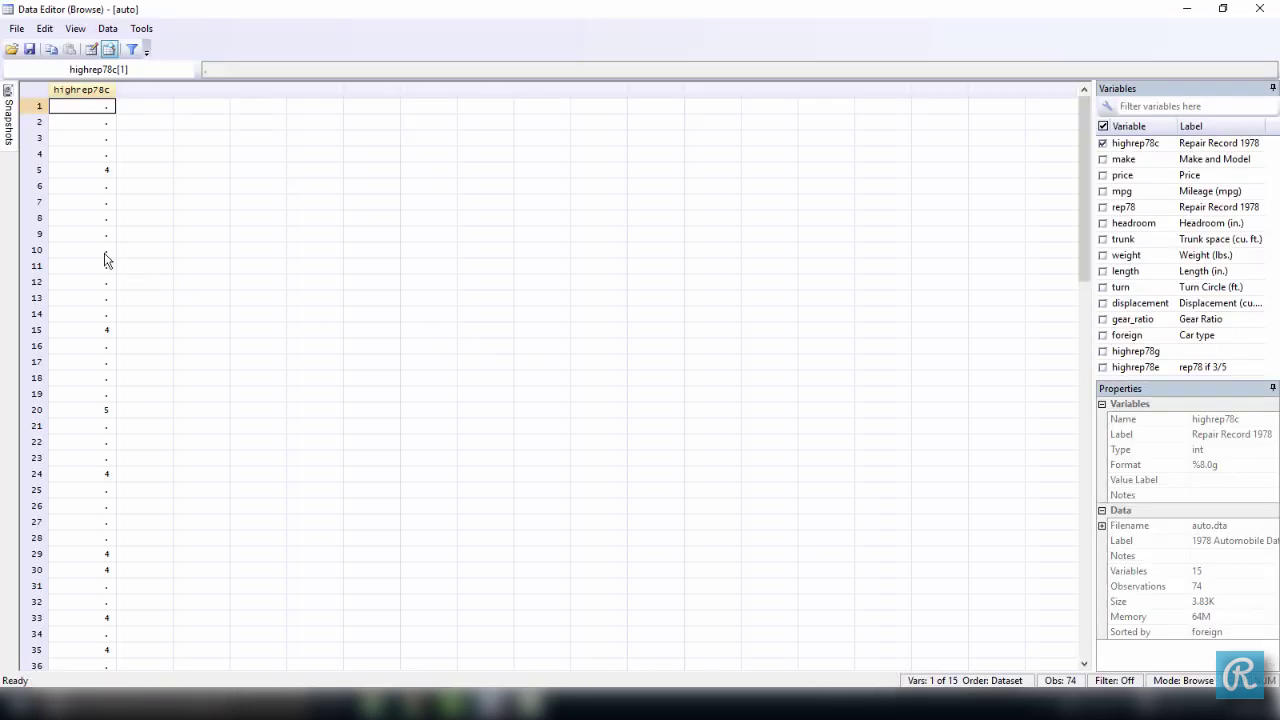
left_click(37, 251)
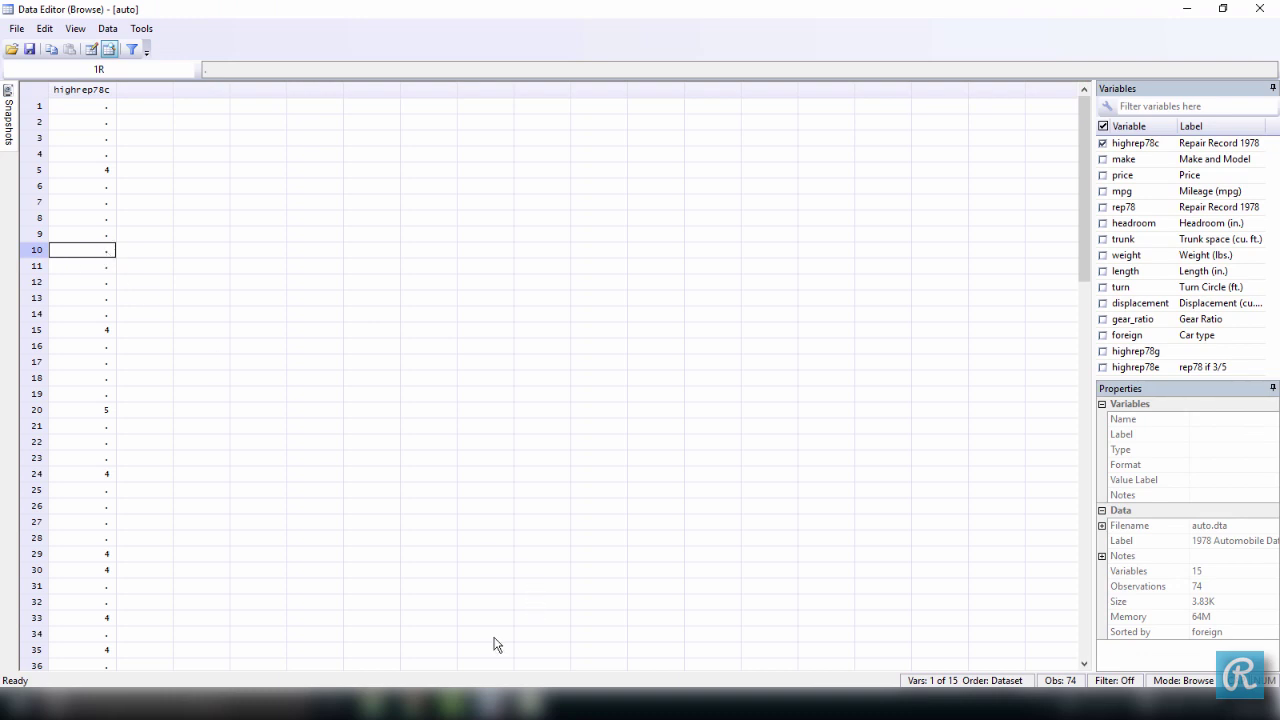
mouse_move(493, 710)
left_click(536, 642)
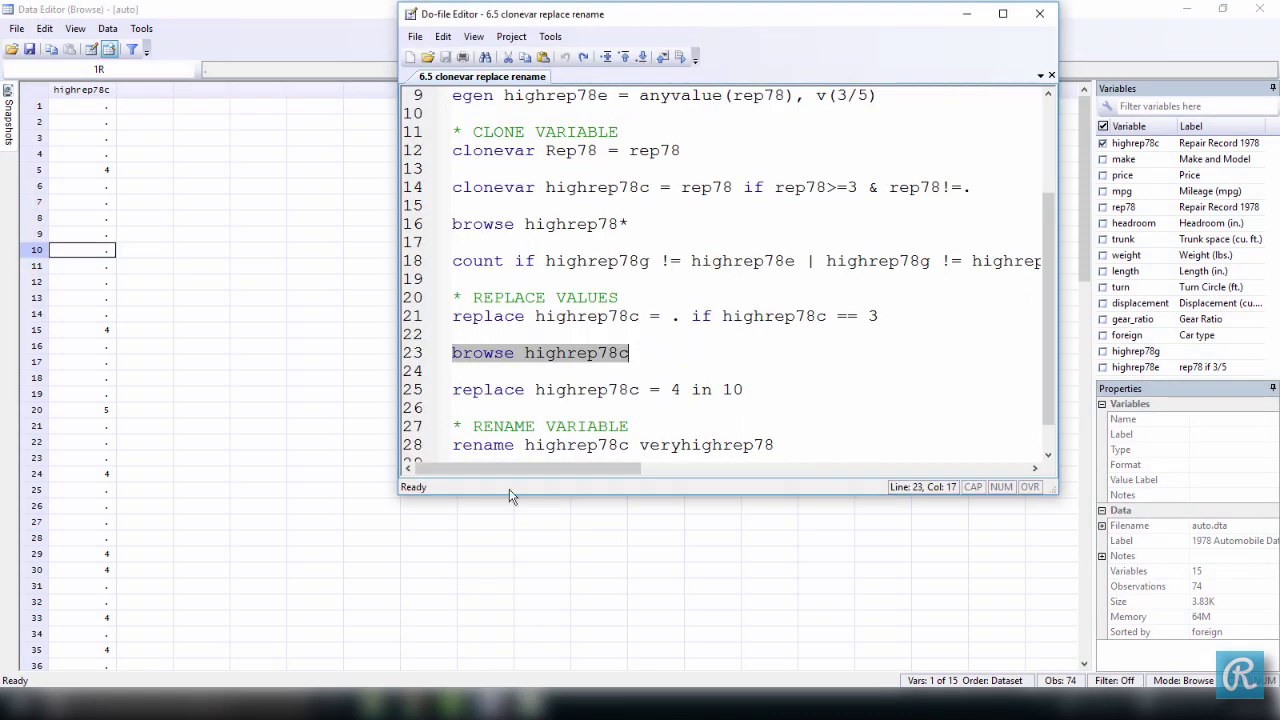
left_click_drag(752, 390, 450, 390)
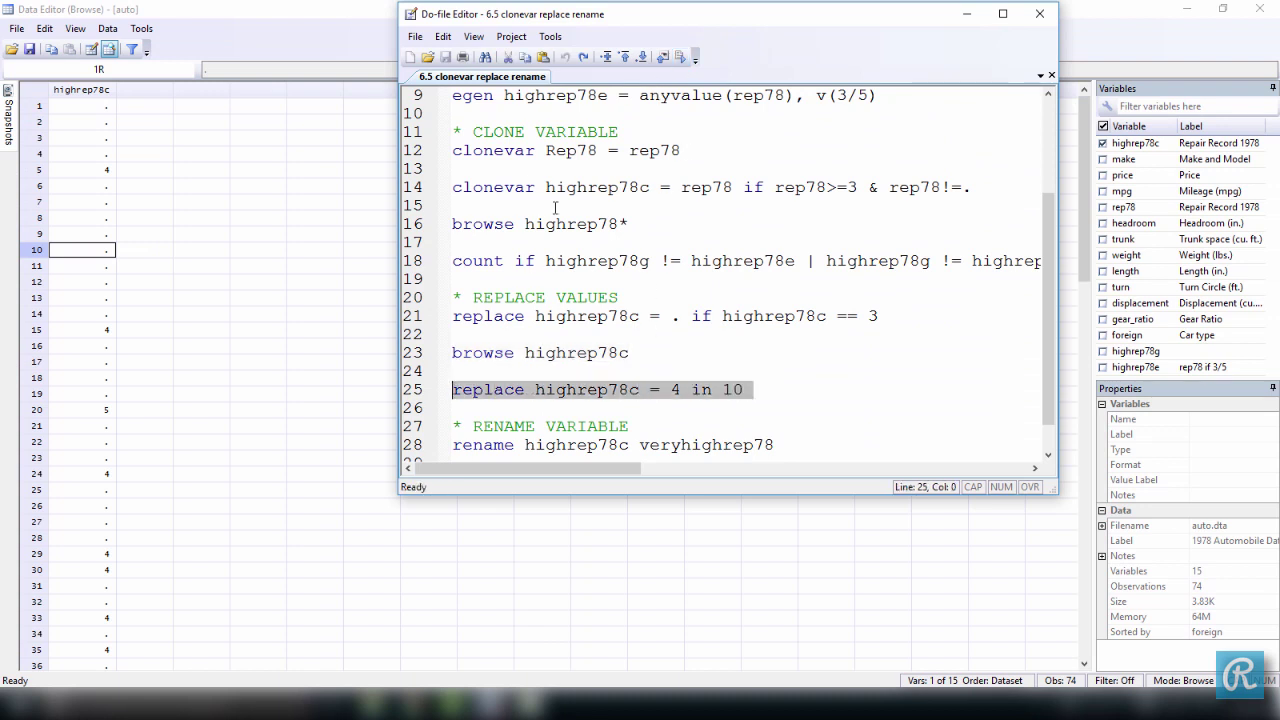
left_click(684, 57)
left_click(40, 250)
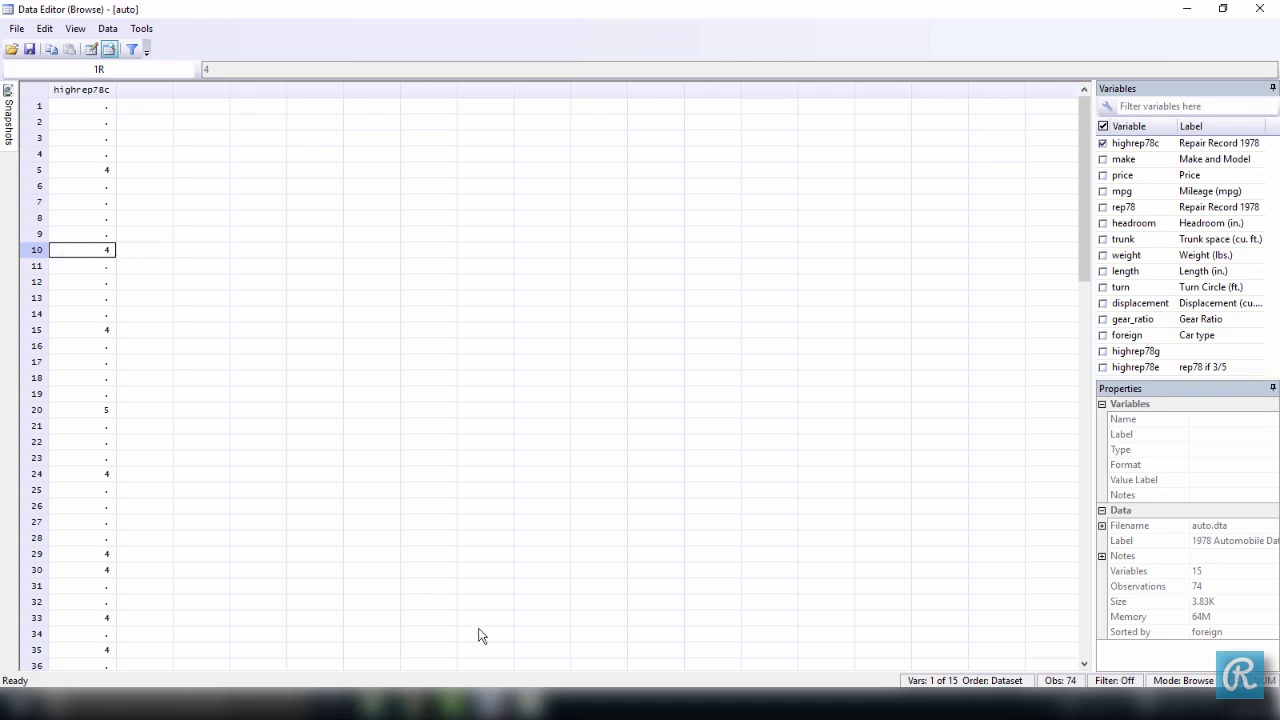
Edit line 25 to replace highrep78c = . in 10, run it, and close the data browser
mouse_move(500, 703)
left_click(522, 642)
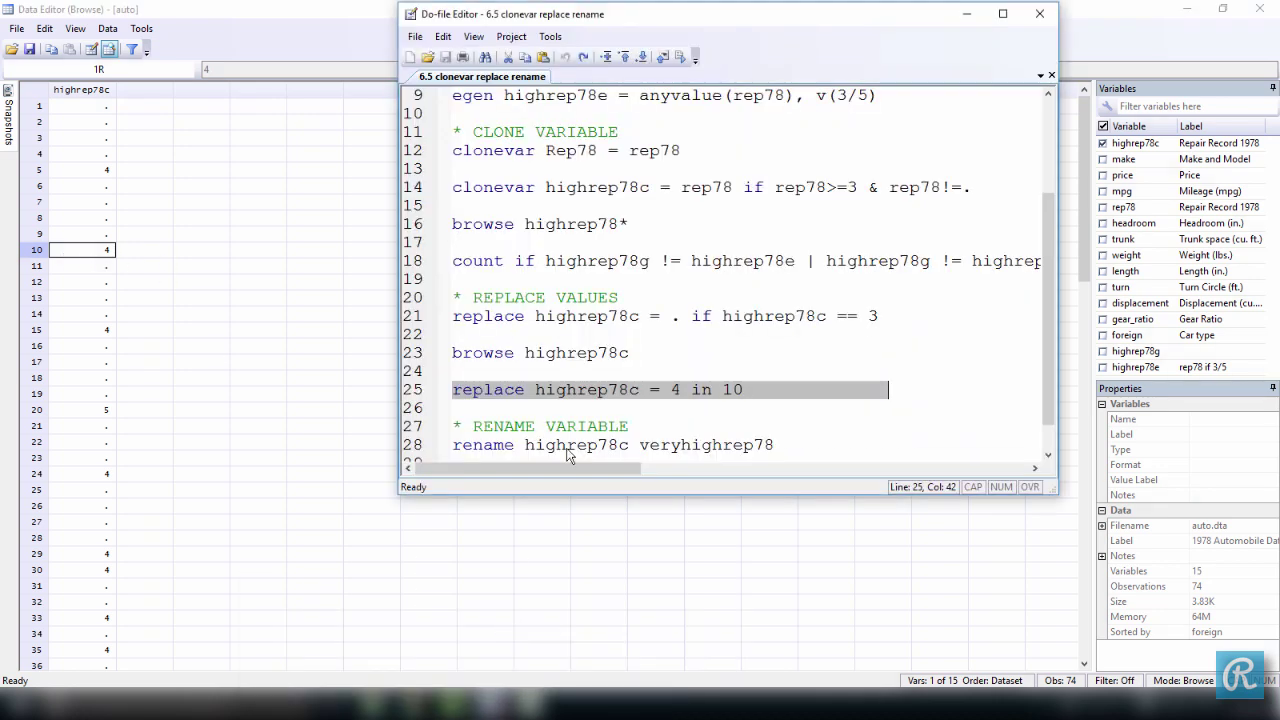
left_click(668, 389)
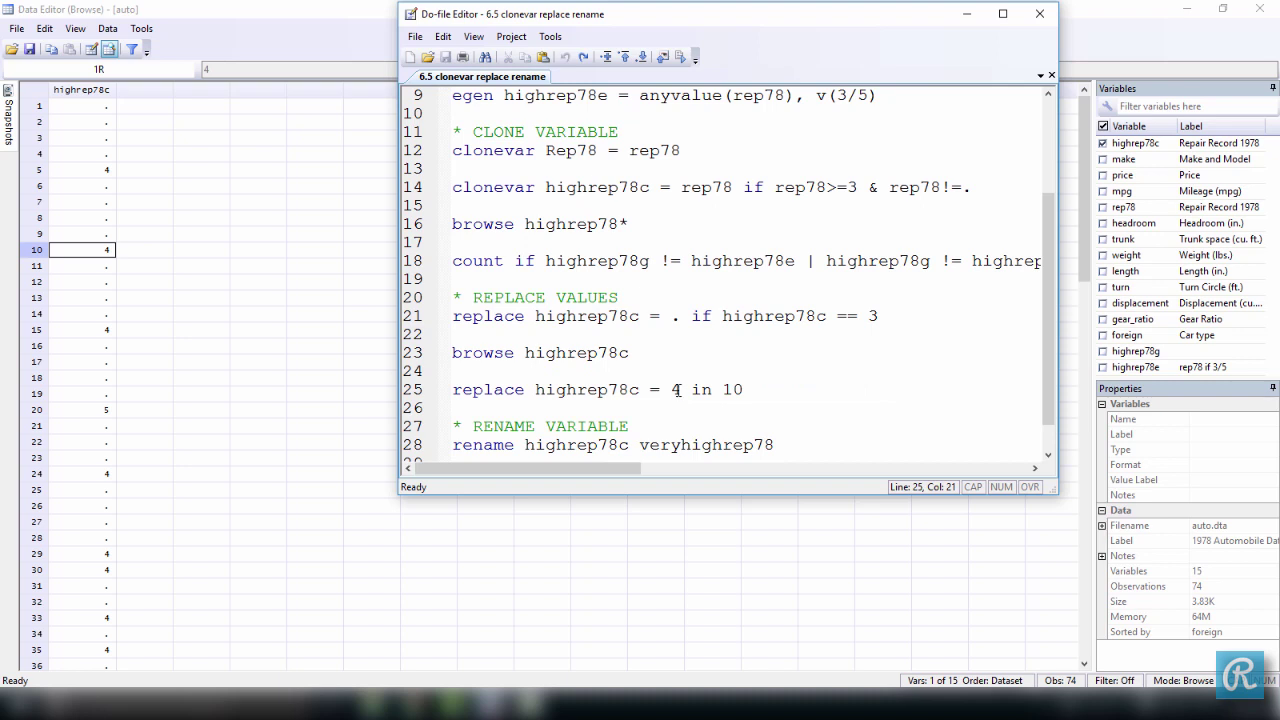
key("Delete")
type(".")
left_click_drag(752, 389, 443, 389)
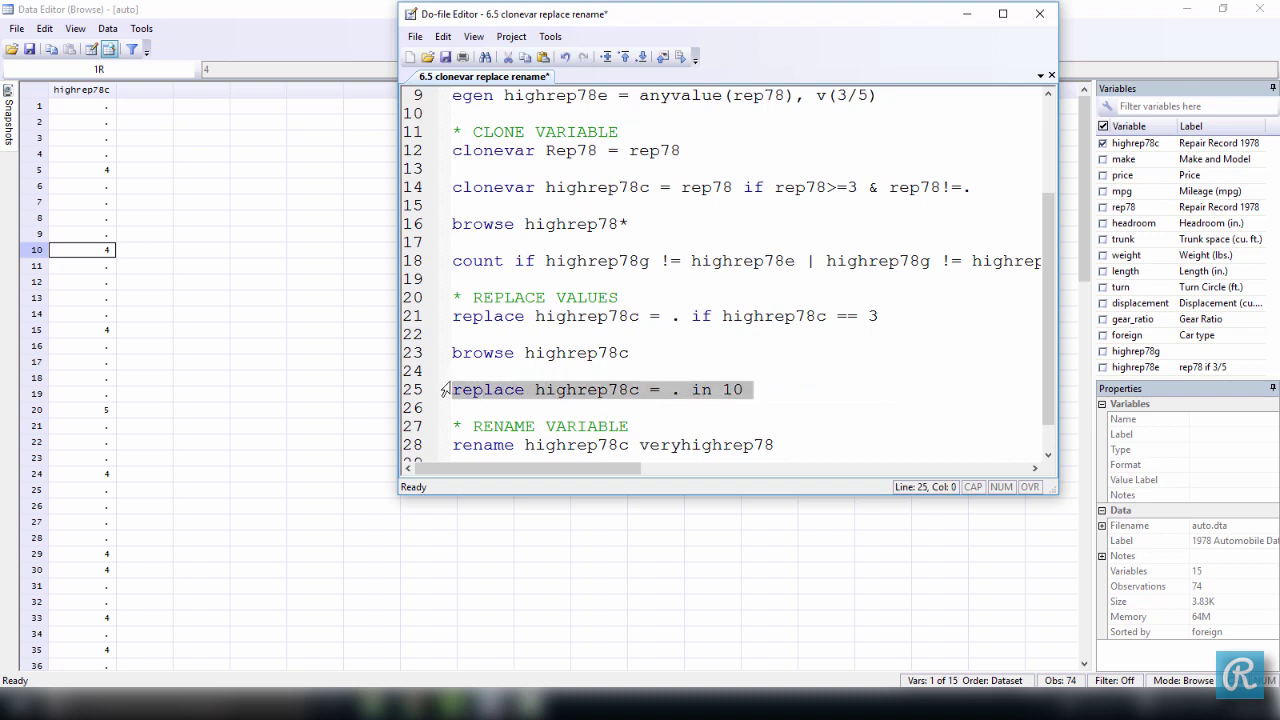
left_click(684, 60)
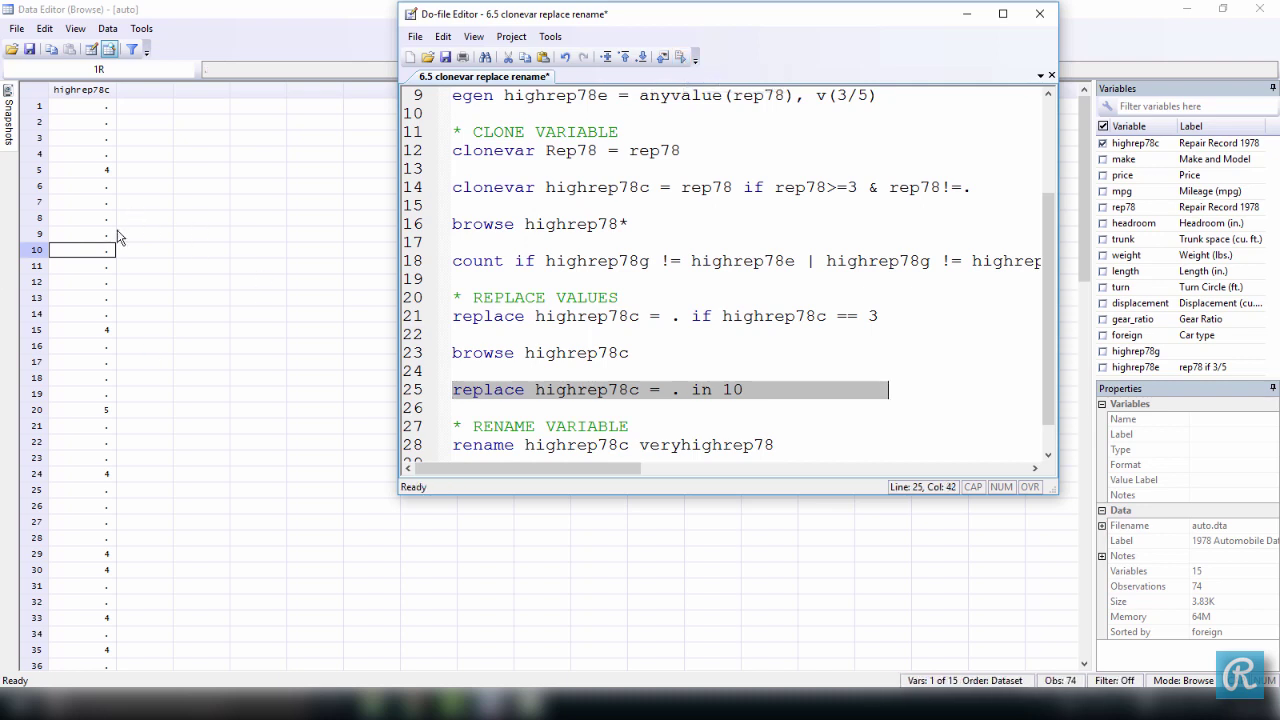
left_click(1259, 17)
left_click(1259, 10)
scroll(656, 326, "down", 1)
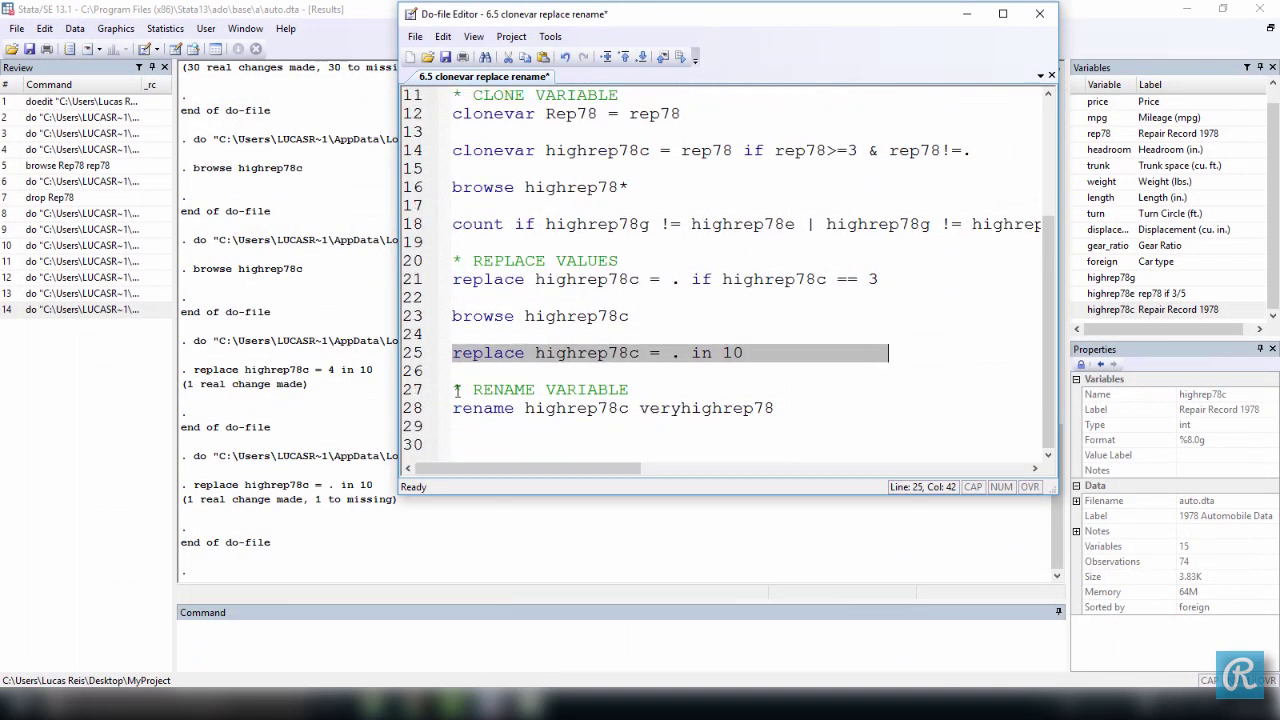
left_click_drag(455, 388, 657, 380)
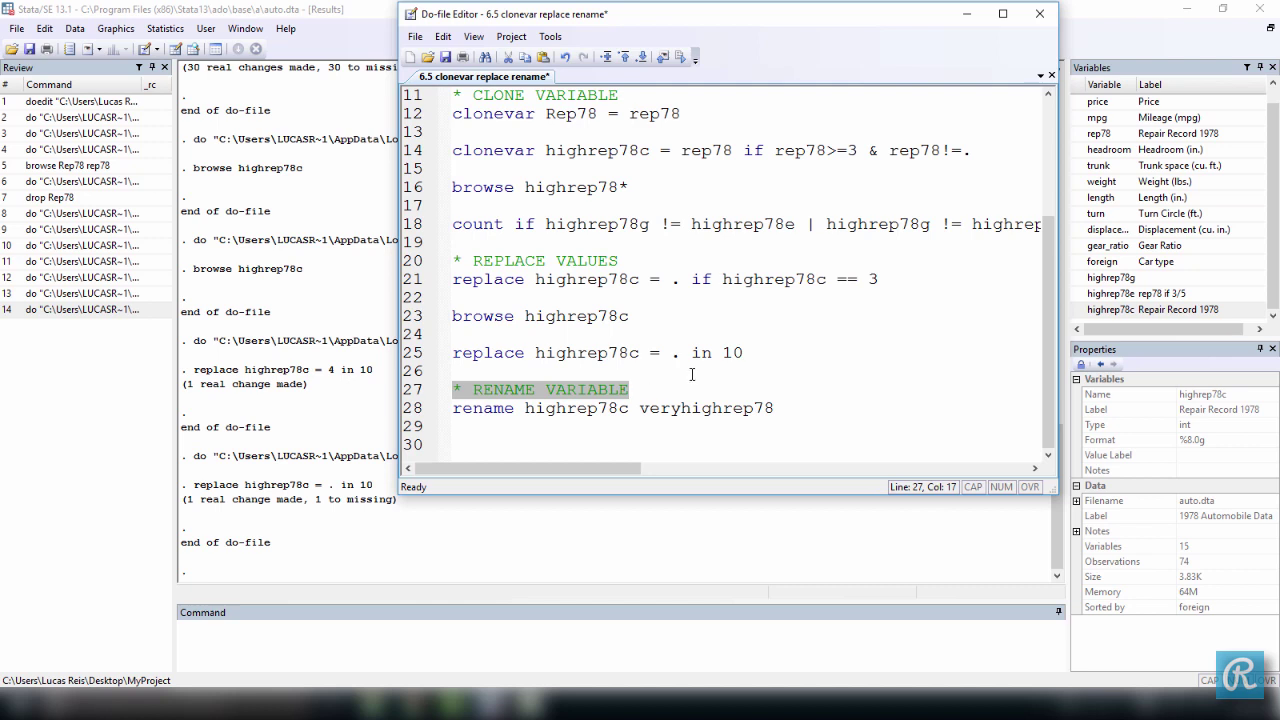
left_click(752, 309)
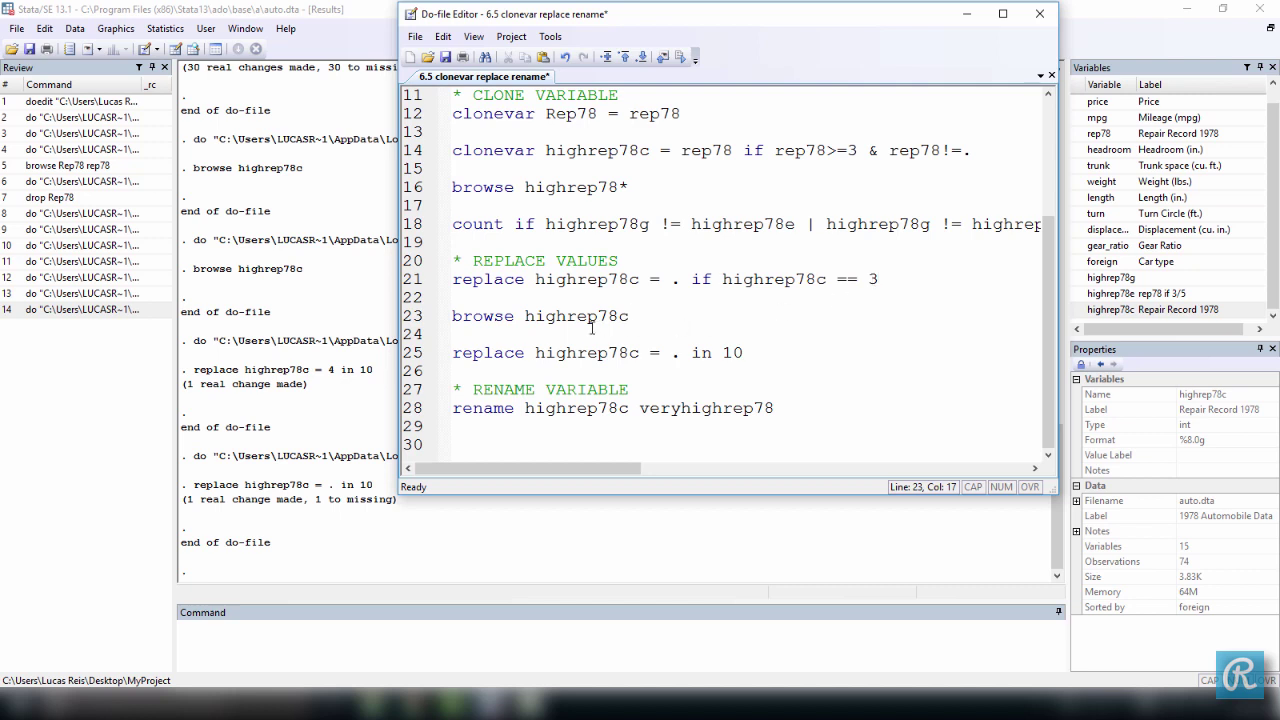
left_click_drag(526, 316, 620, 318)
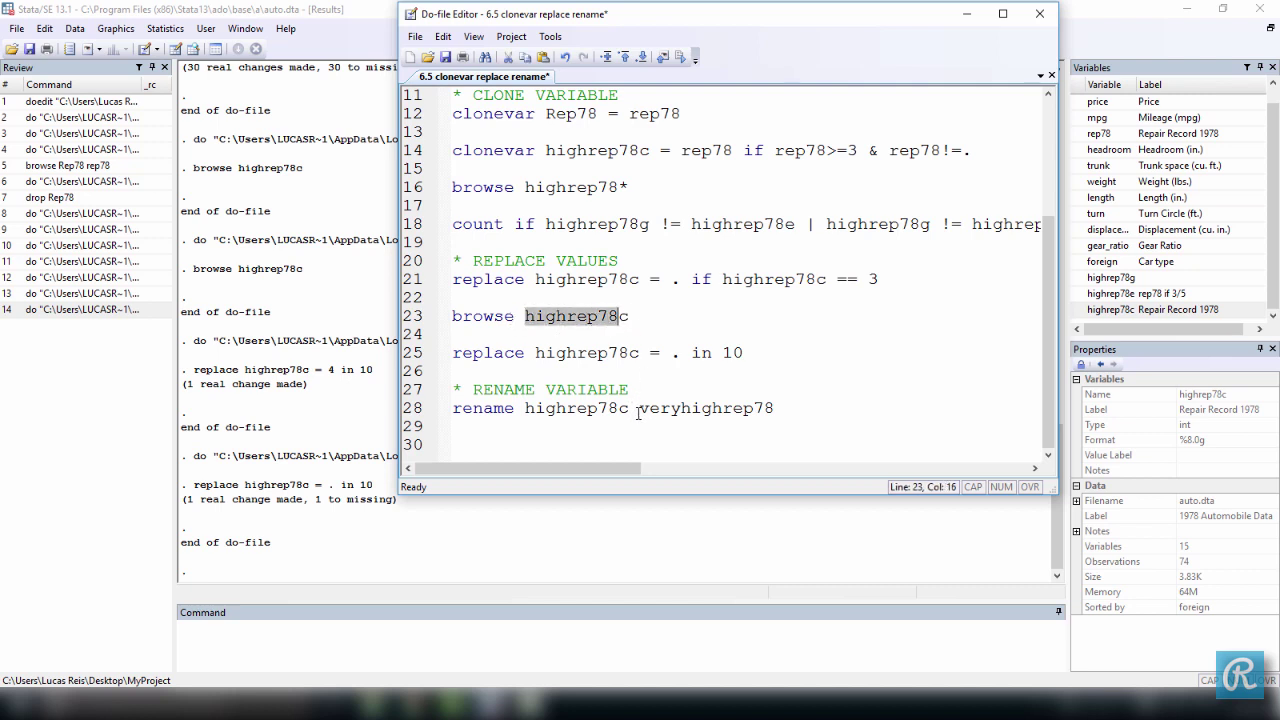
left_click_drag(455, 409, 764, 410)
left_click_drag(456, 409, 775, 416)
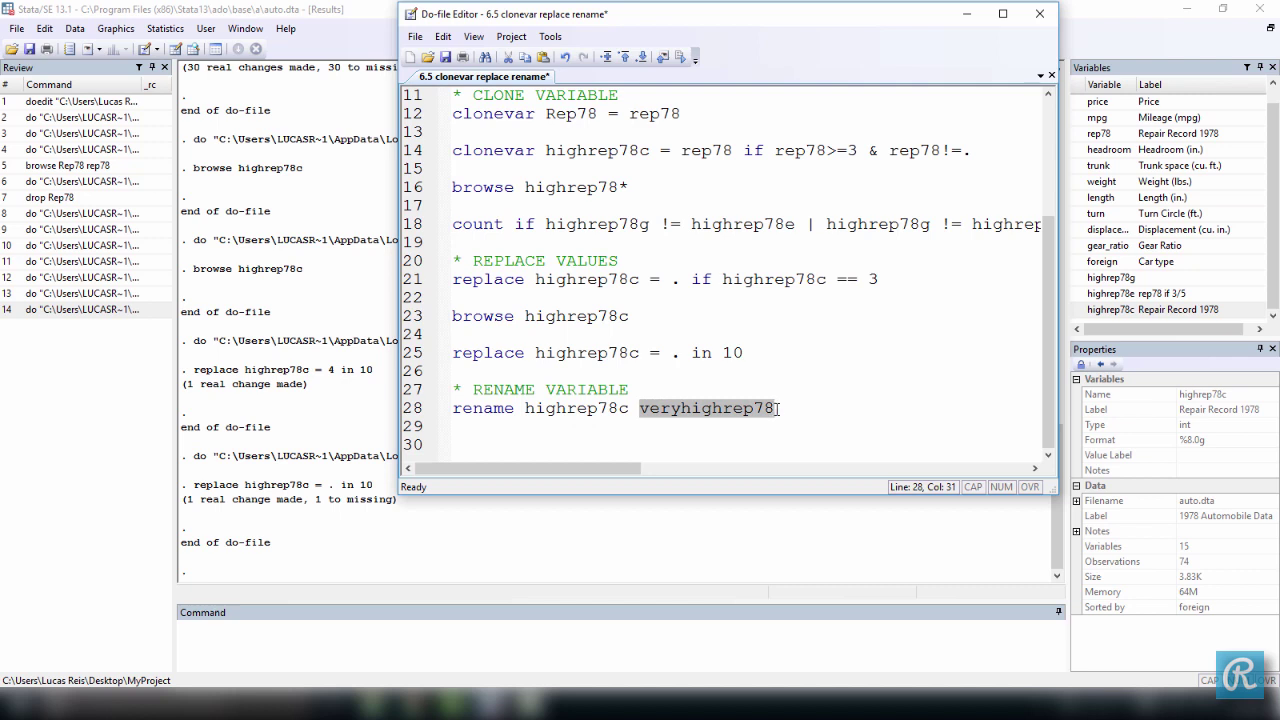
left_click(773, 414)
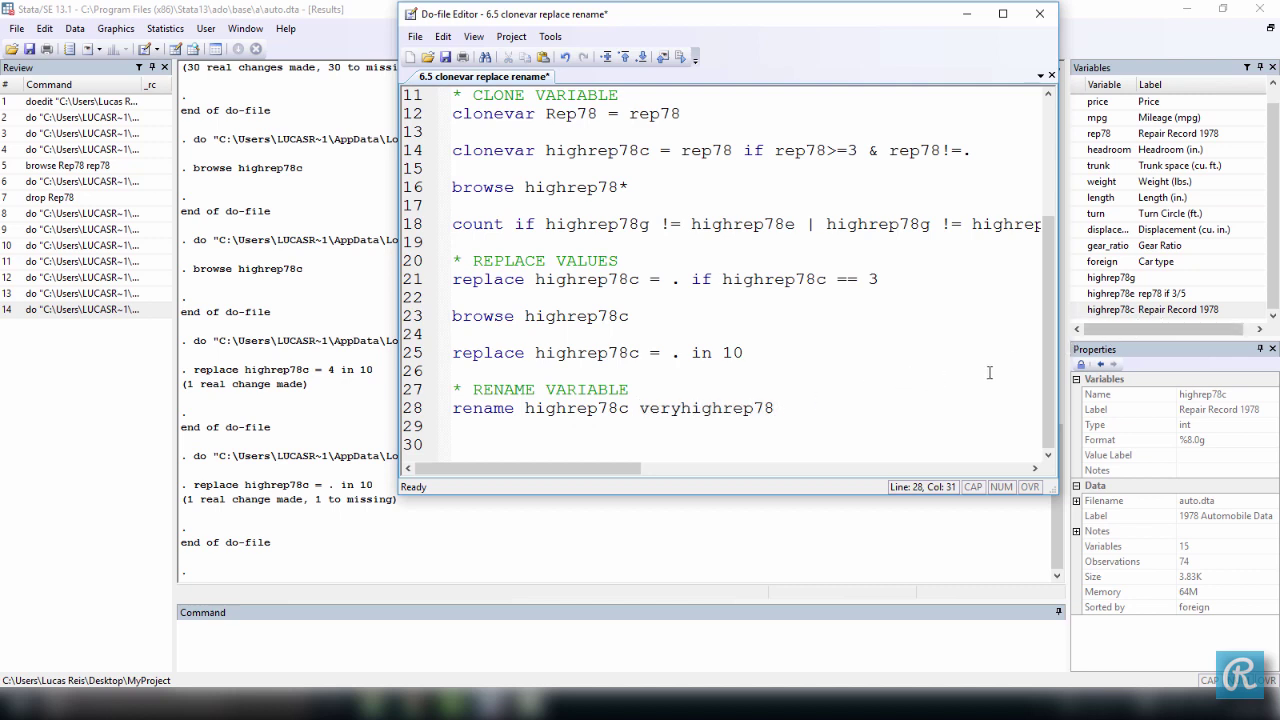
left_click_drag(788, 408, 639, 410)
left_click_drag(795, 408, 450, 390)
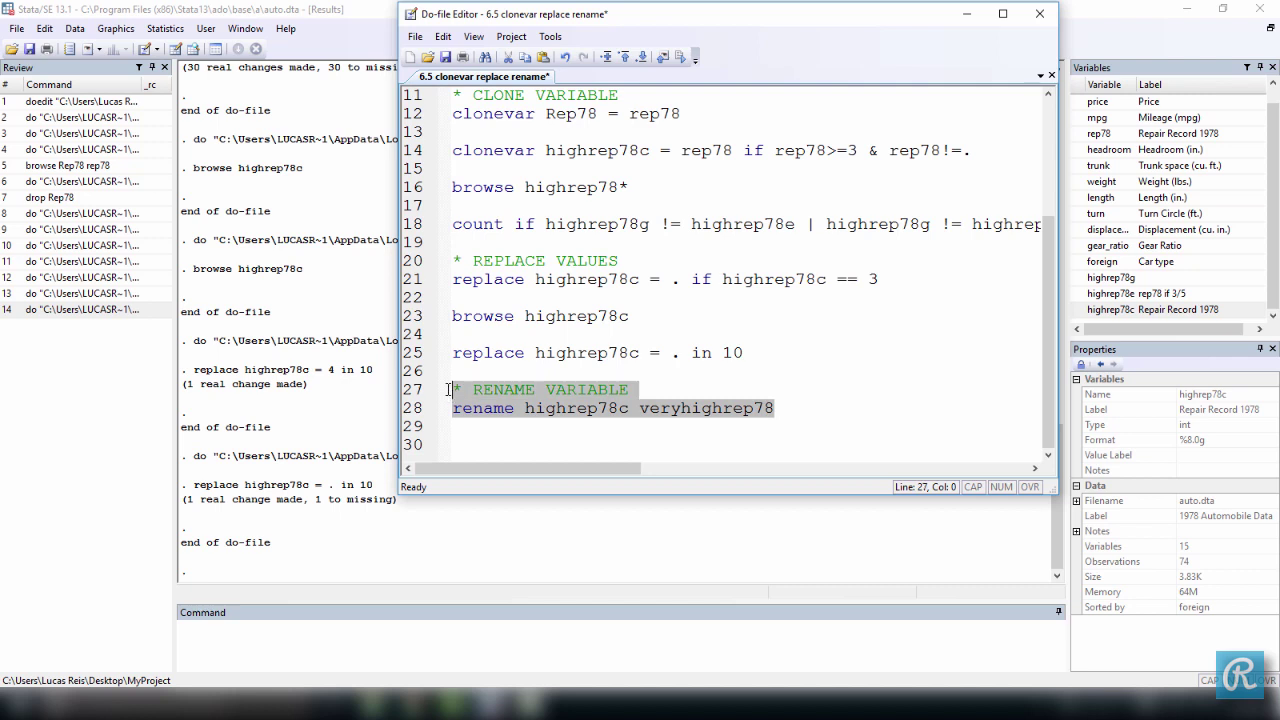
Run the rename of highrep78c to veryhighrep78 and widen the Variables name column to show it
left_click(683, 58)
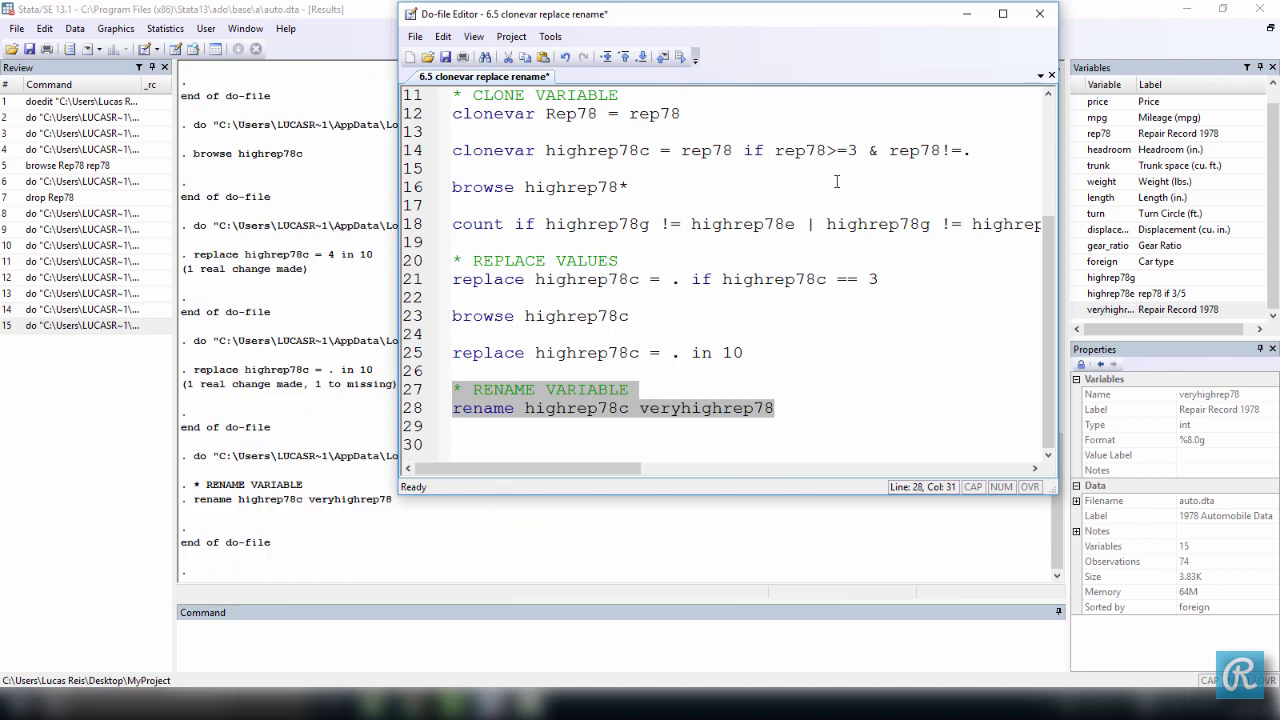
left_click_drag(1138, 89, 1152, 89)
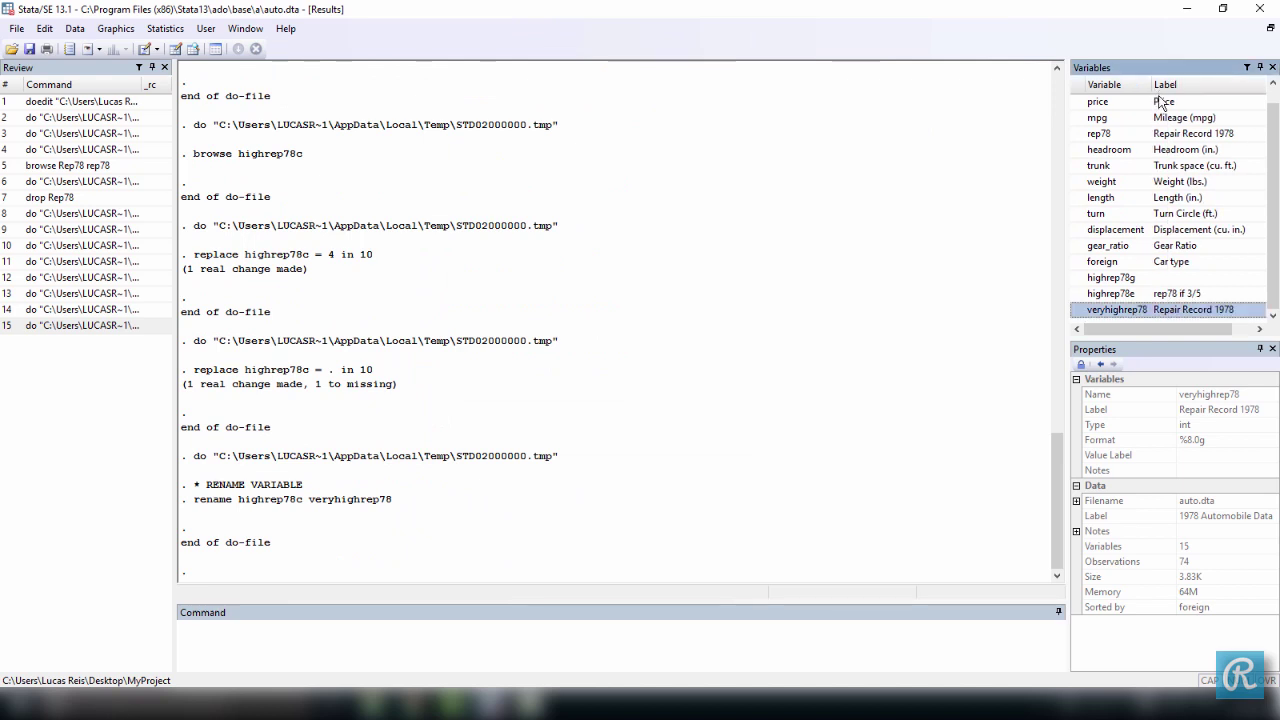